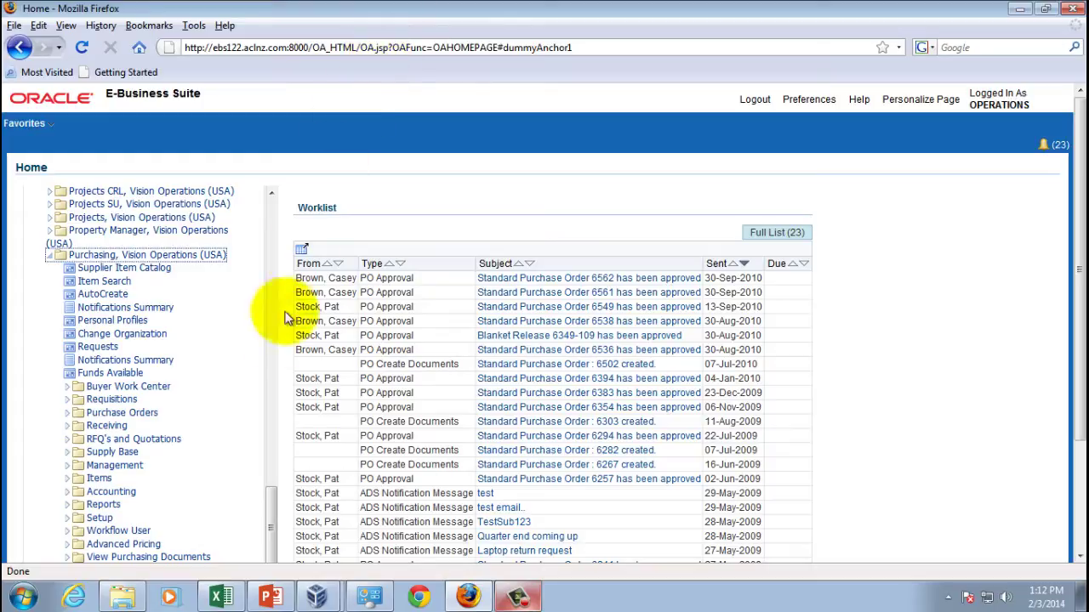
Open Orders under Buyer Work Center for Purchasing, Vision Operations
{"action": "left_click", "coordinate": [127, 386]}
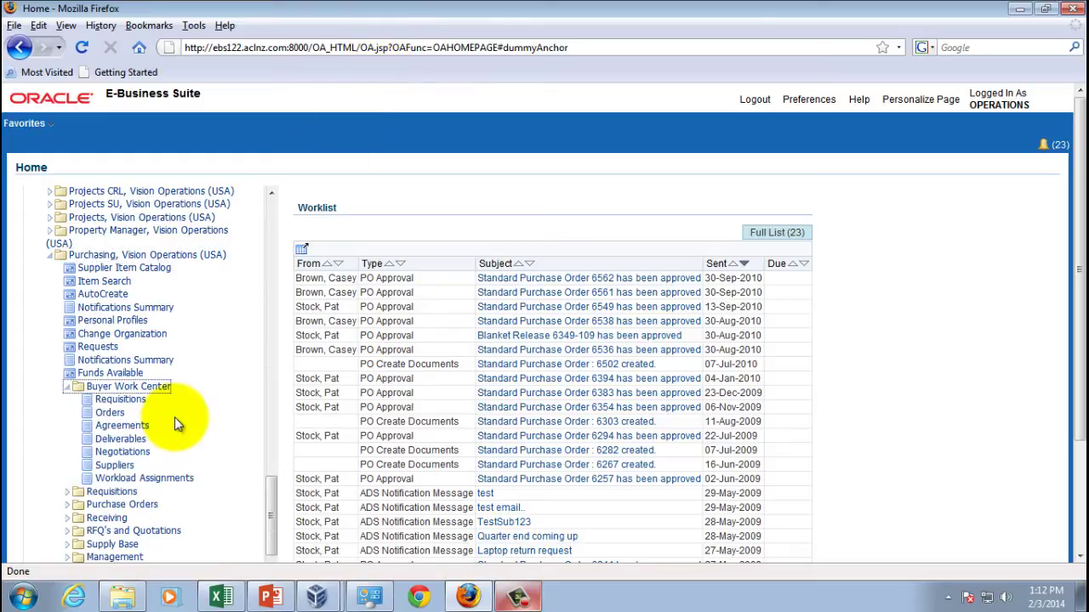
{"action": "left_click", "coordinate": [110, 415]}
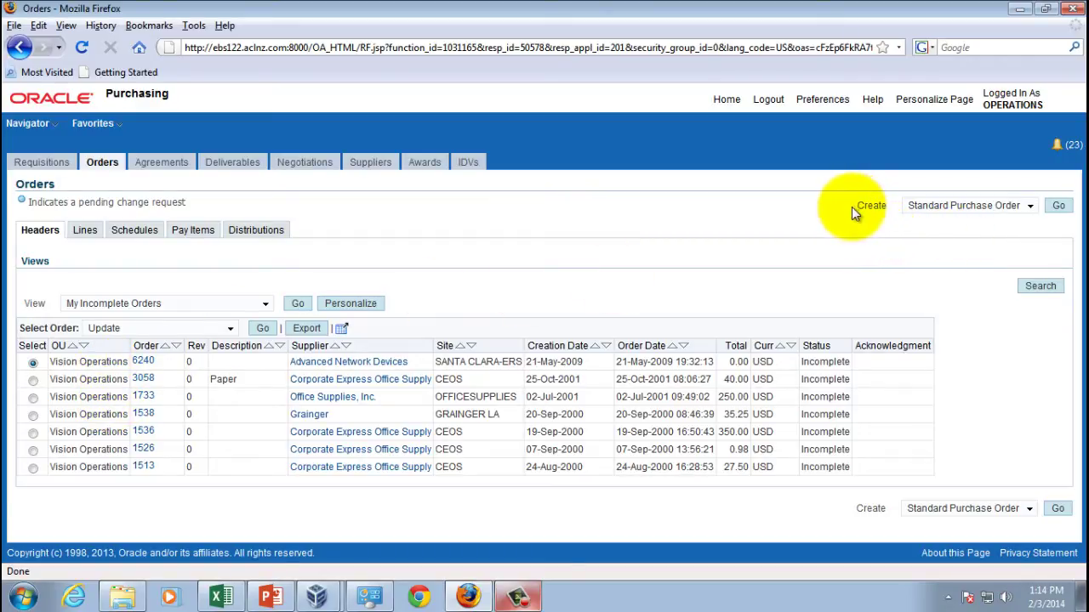
Create a Standard Purchase Order with supplier Advanced Network Devices, found by searching Advanced%
{"action": "left_click", "coordinate": [1059, 208]}
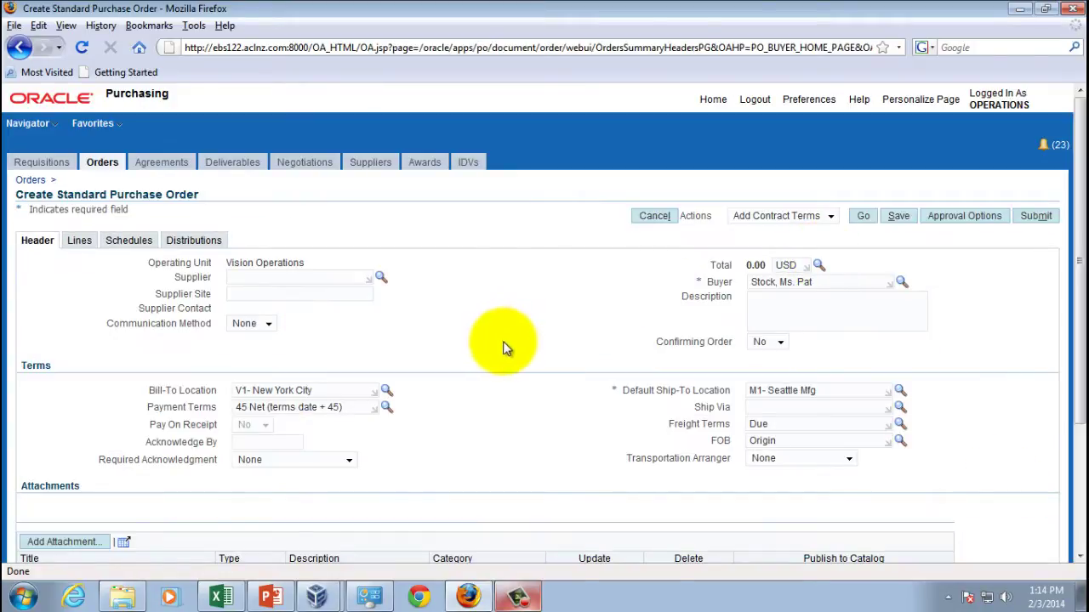
{"action": "left_click", "coordinate": [381, 280]}
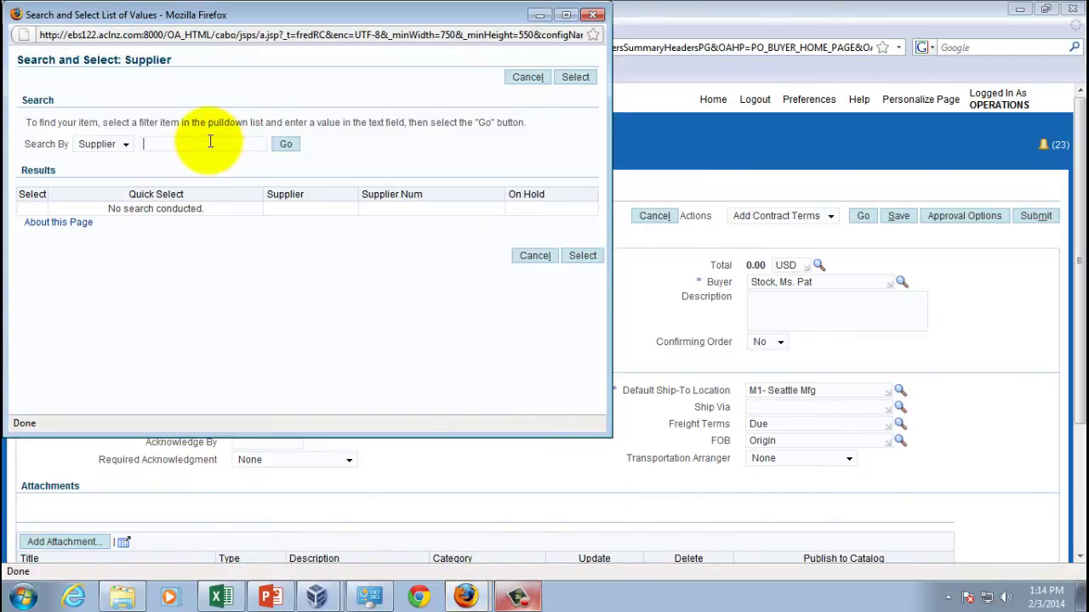
{"action": "type", "text": "Adva"}
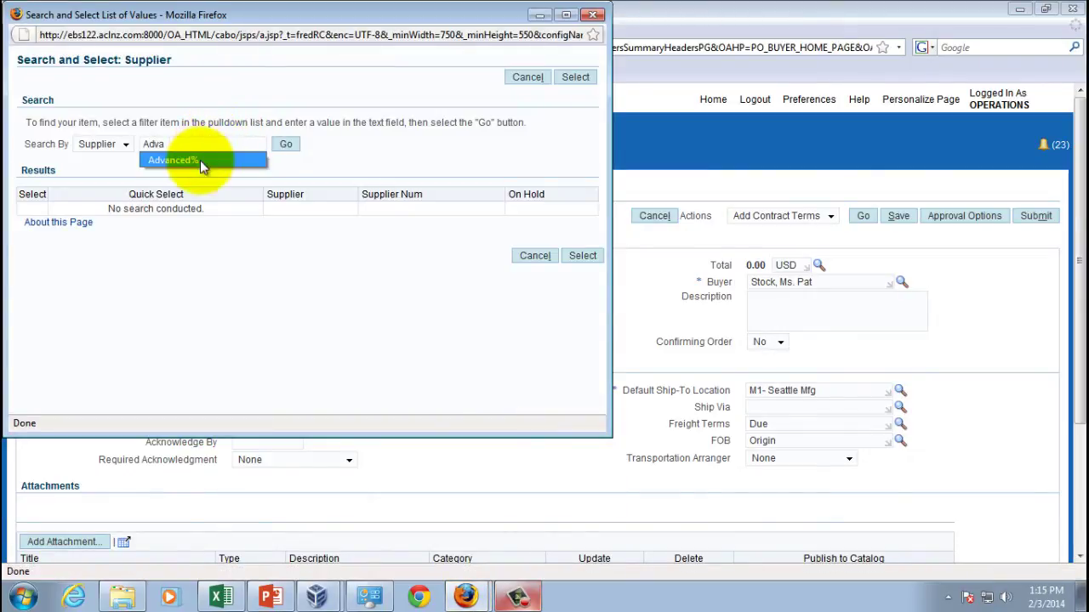
{"action": "left_click", "coordinate": [201, 161]}
{"action": "left_click", "coordinate": [286, 145]}
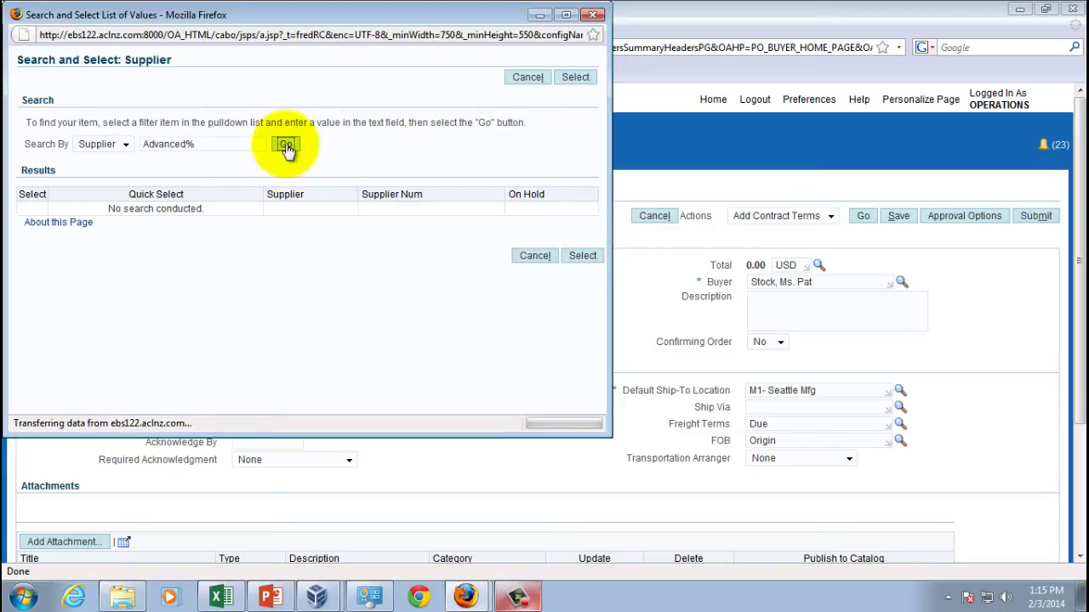
{"action": "left_click", "coordinate": [110, 214]}
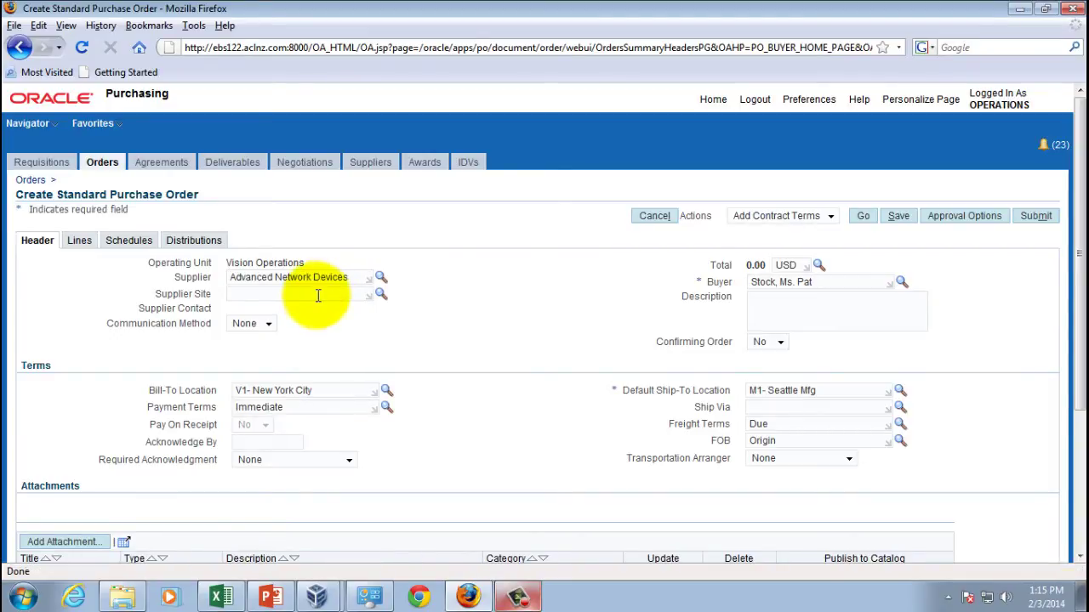
Choose SANTA CLARA-ERS from the supplier's sites and review the updated header
{"action": "left_click", "coordinate": [380, 293]}
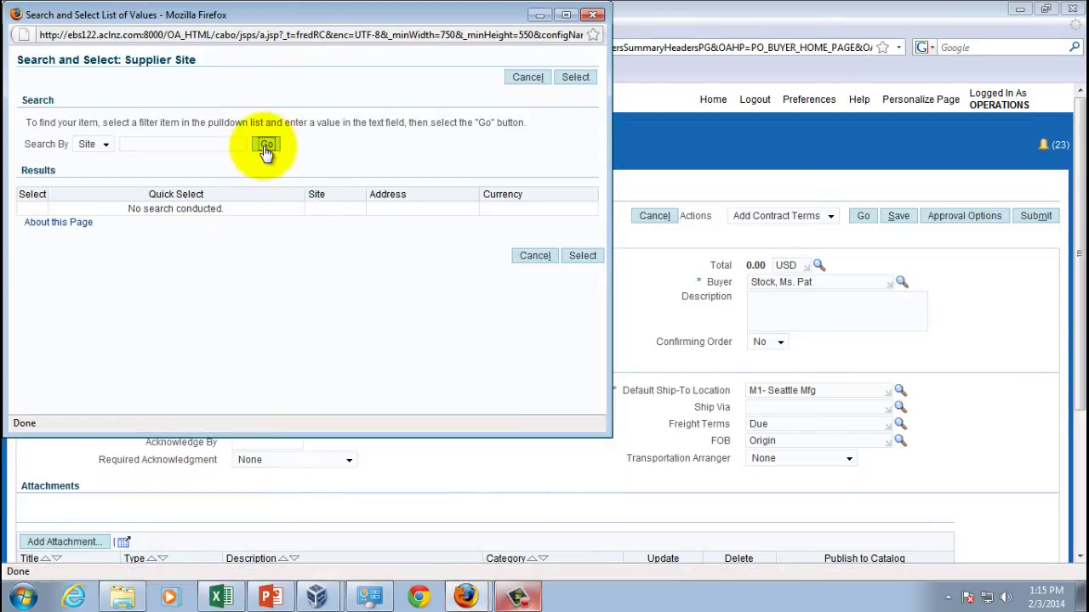
{"action": "left_click", "coordinate": [267, 144]}
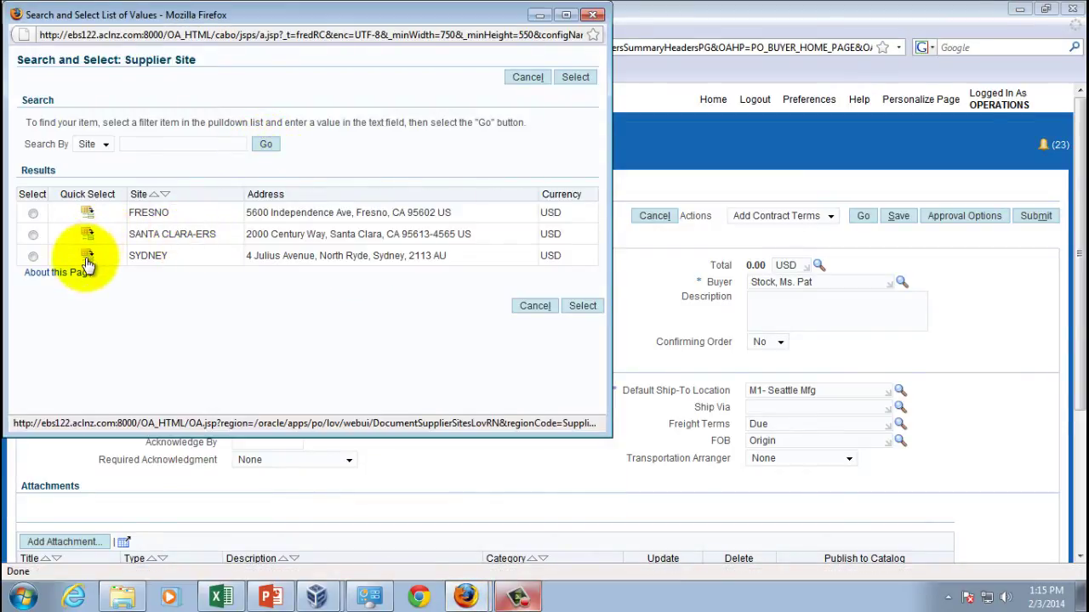
{"action": "left_click", "coordinate": [90, 234]}
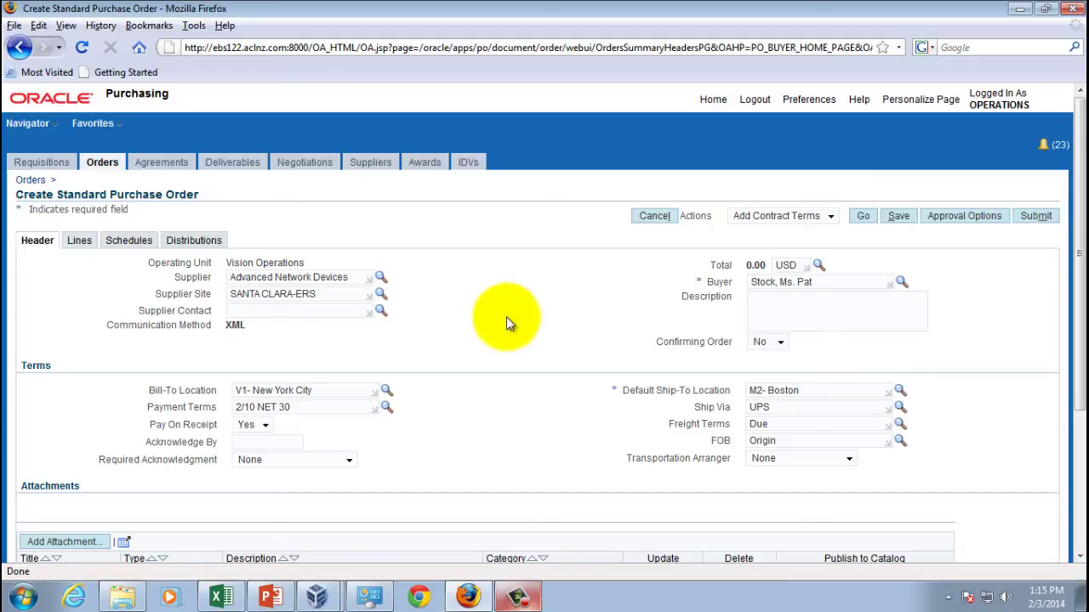
{"action": "scroll", "coordinate": [507, 317], "scroll_direction": "down", "scroll_amount": 1}
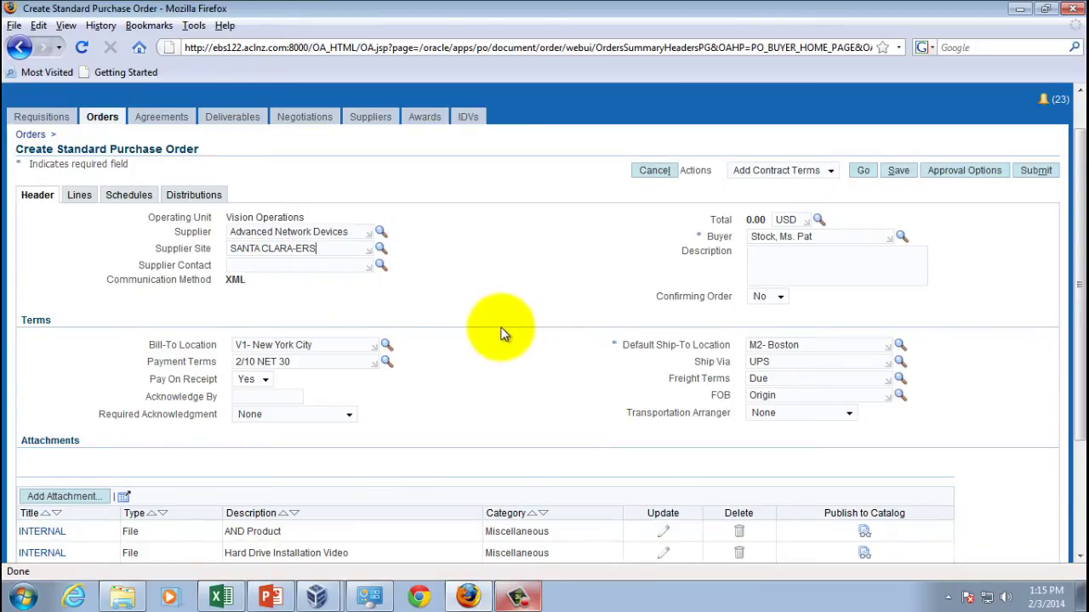
{"action": "scroll", "coordinate": [502, 334], "scroll_direction": "down", "scroll_amount": 1}
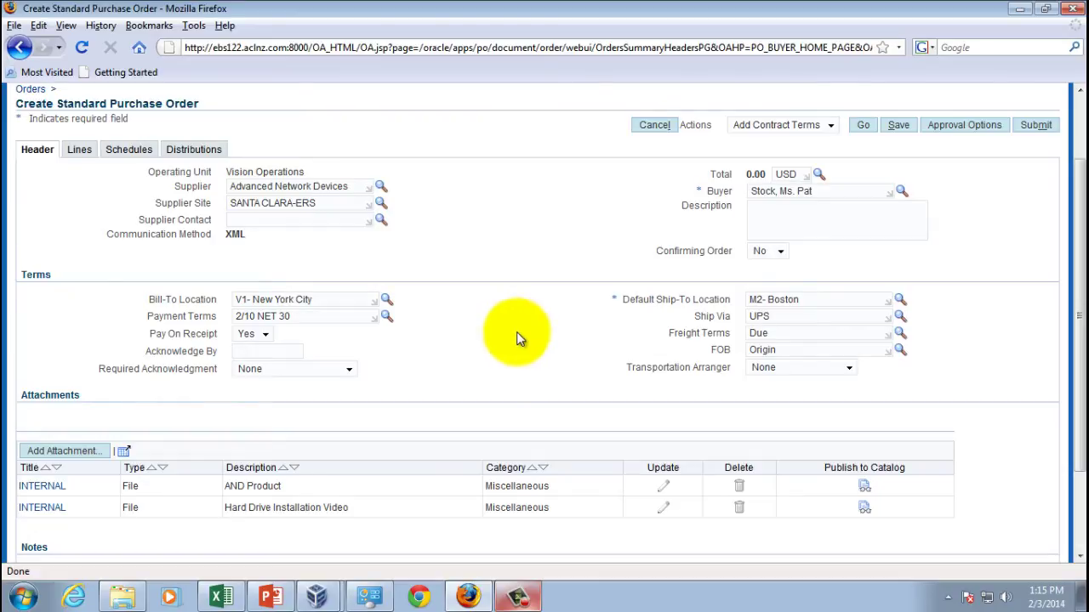
{"action": "scroll", "coordinate": [521, 333], "scroll_direction": "up", "scroll_amount": 1}
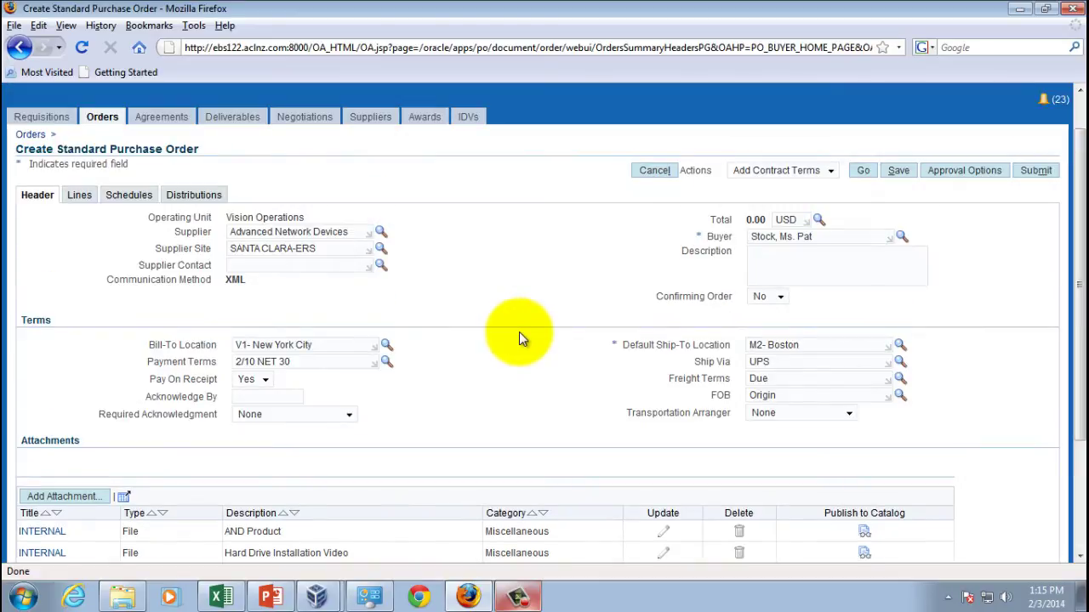
On the Lines tab, open line 1's item lookup and search by Description
{"action": "left_click", "coordinate": [78, 196]}
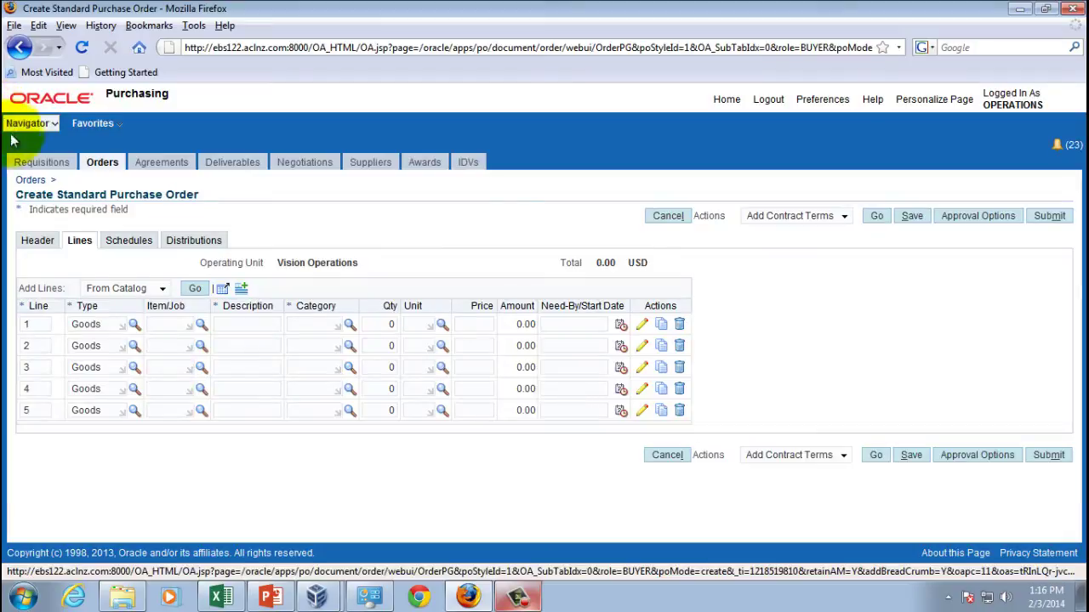
{"action": "left_click", "coordinate": [155, 322]}
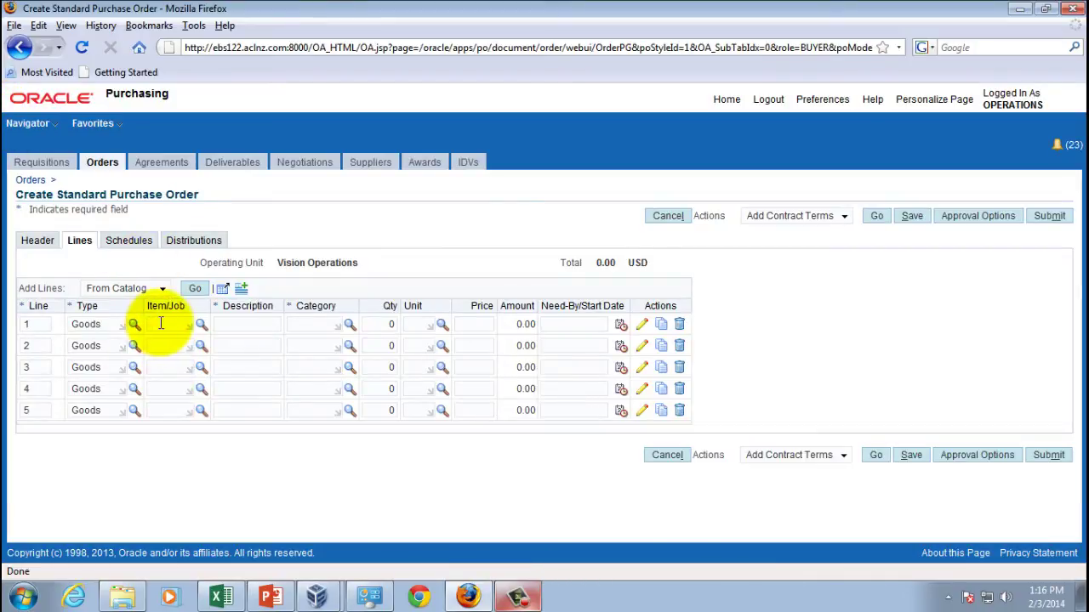
{"action": "left_click", "coordinate": [201, 327]}
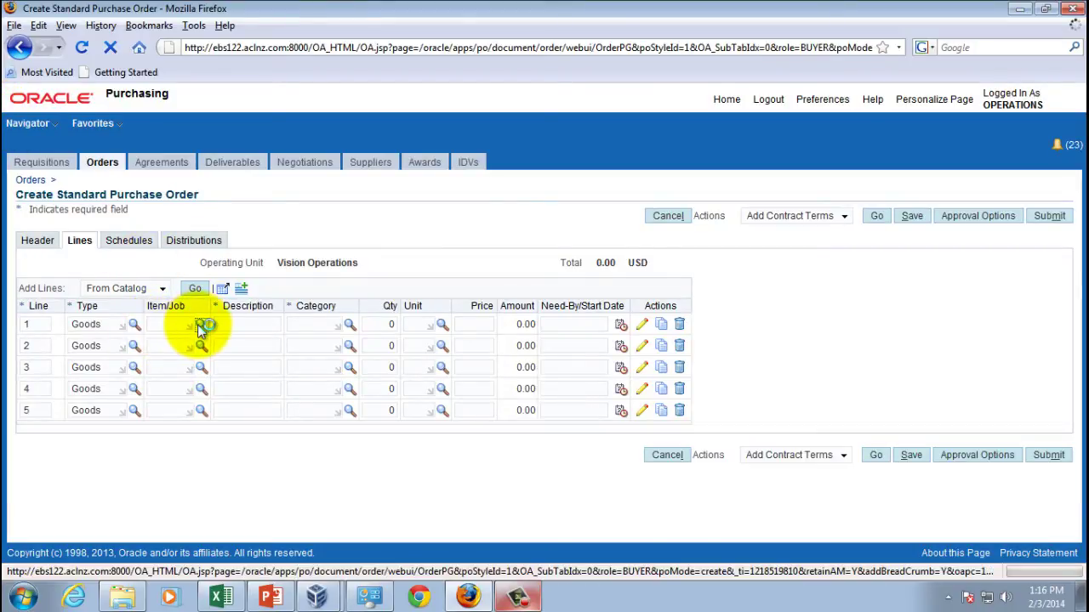
{"action": "left_click", "coordinate": [176, 156]}
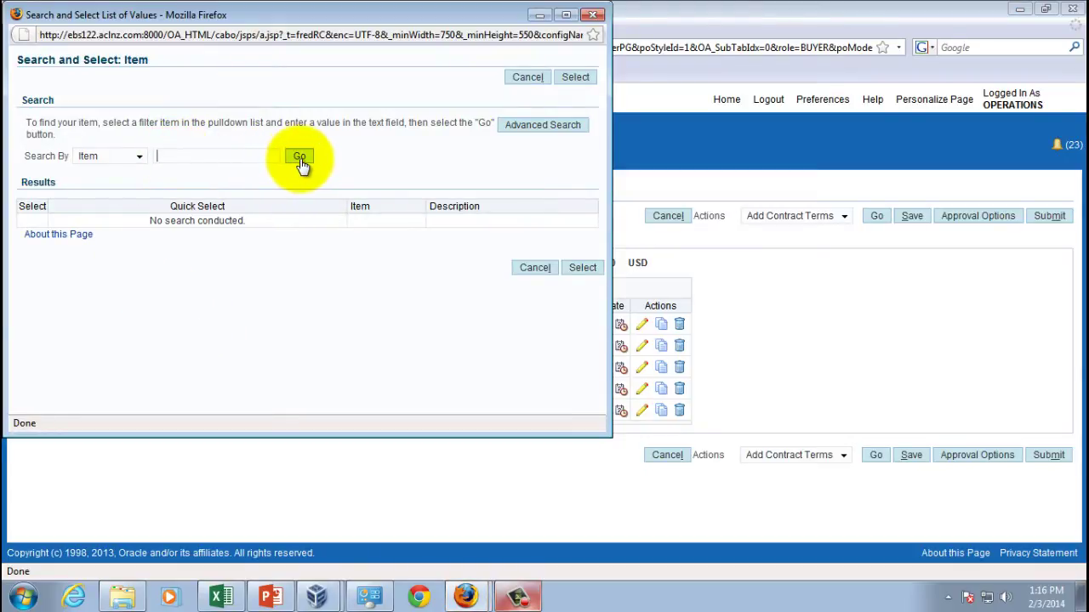
{"action": "left_click", "coordinate": [139, 156]}
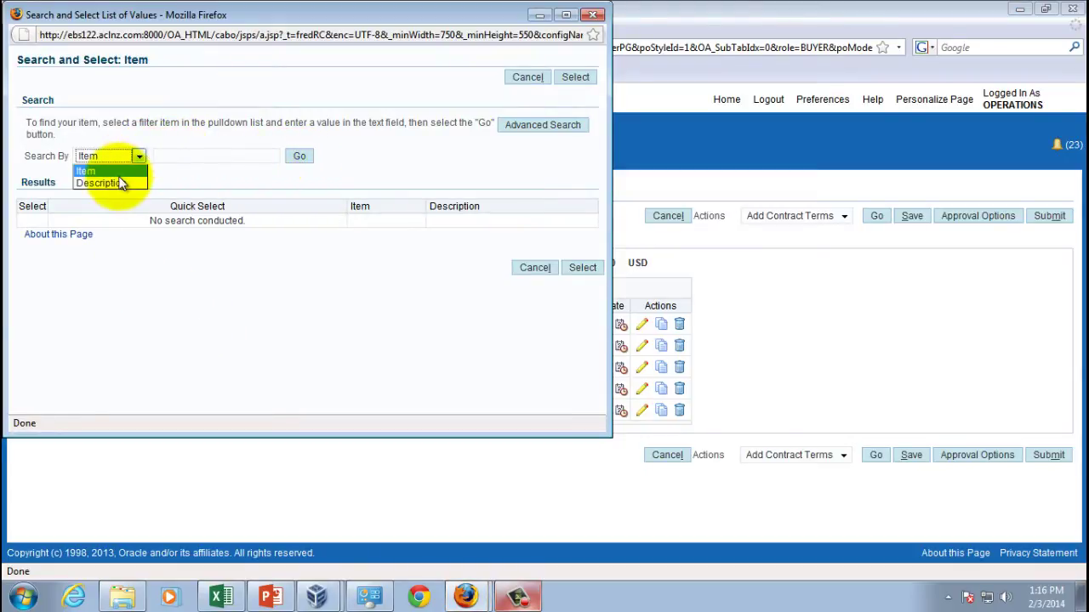
{"action": "left_click", "coordinate": [122, 184]}
{"action": "left_click", "coordinate": [194, 157]}
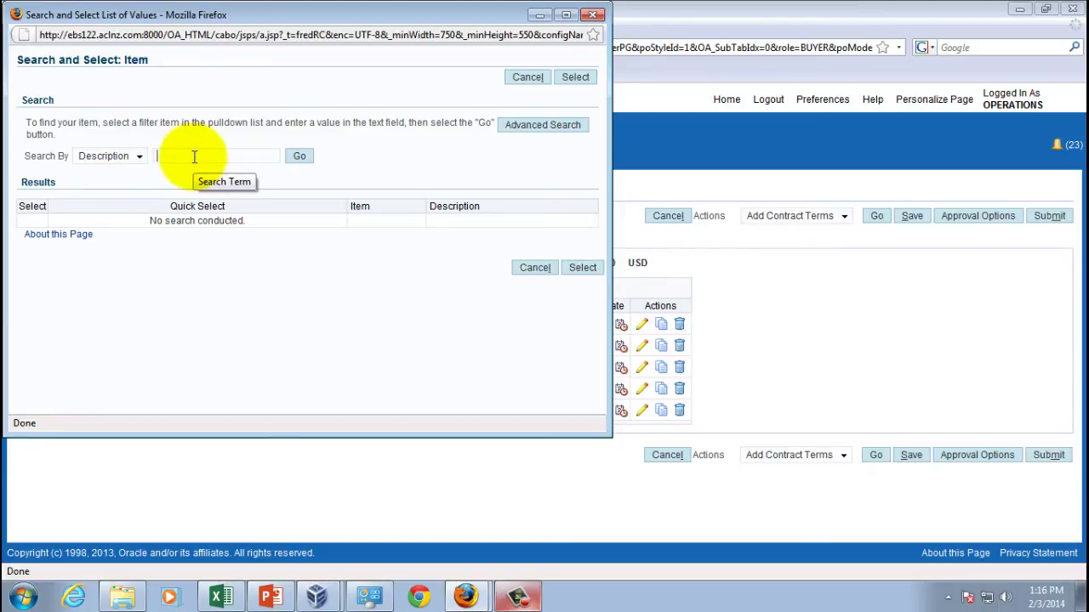
Search descriptions for Desktop% and select item CM33458 for line 1
{"action": "type", "text": "%"}
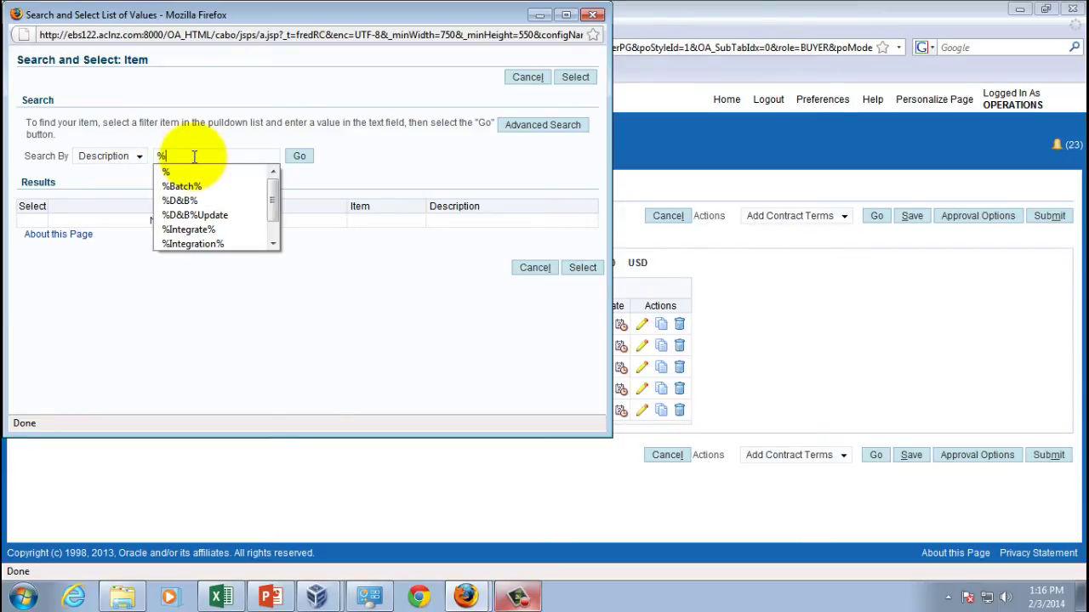
{"action": "type", "text": "D"}
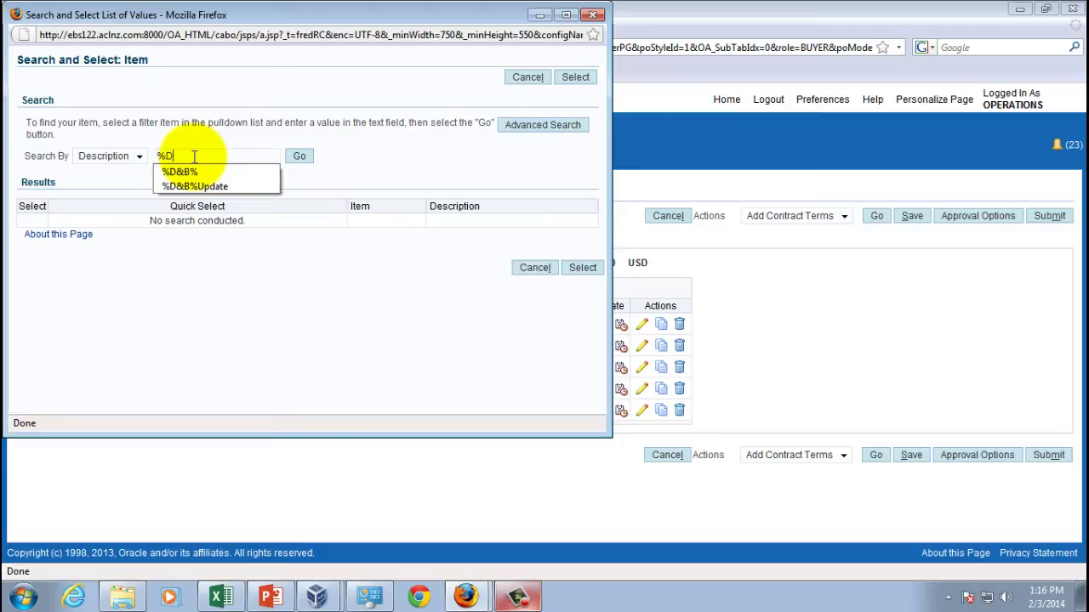
{"action": "type", "text": "esktop%"}
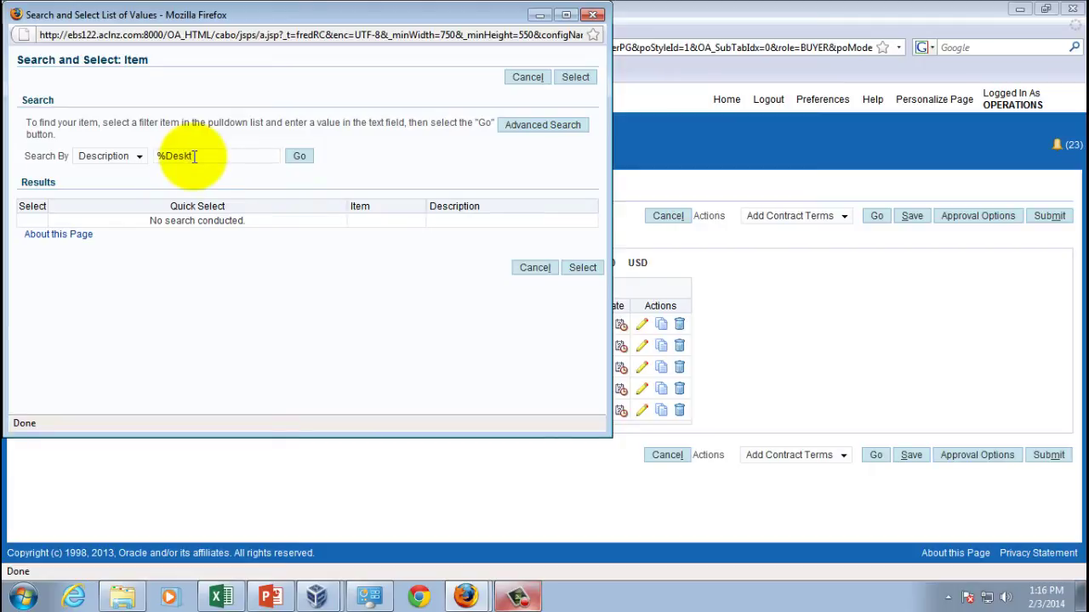
{"action": "left_click", "coordinate": [299, 156]}
{"action": "left_click", "coordinate": [153, 192]}
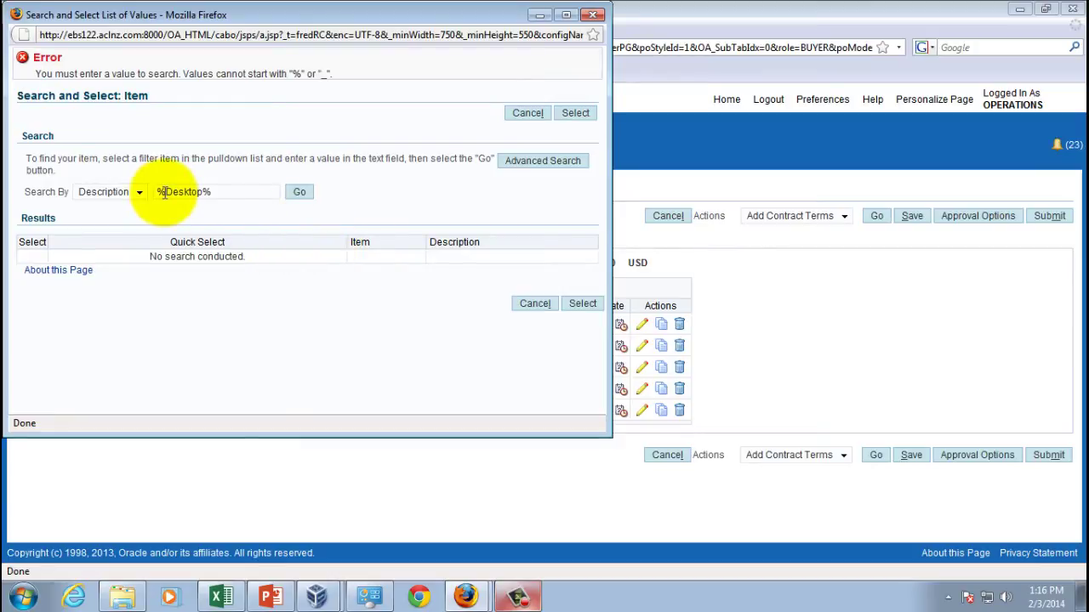
{"action": "key", "text": "Delete"}
{"action": "left_click", "coordinate": [301, 194]}
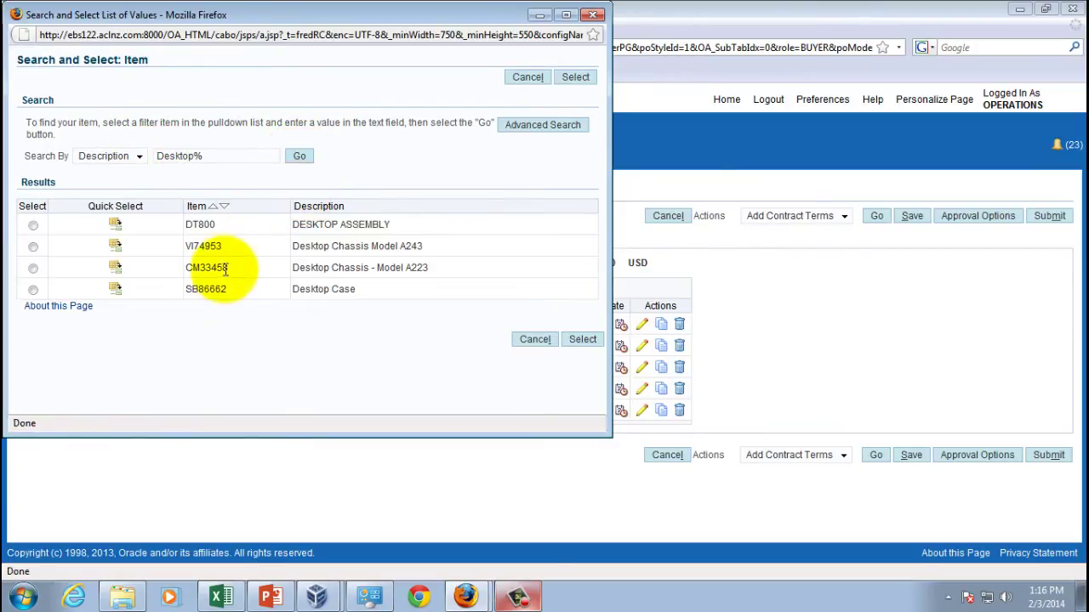
{"action": "left_click", "coordinate": [114, 268]}
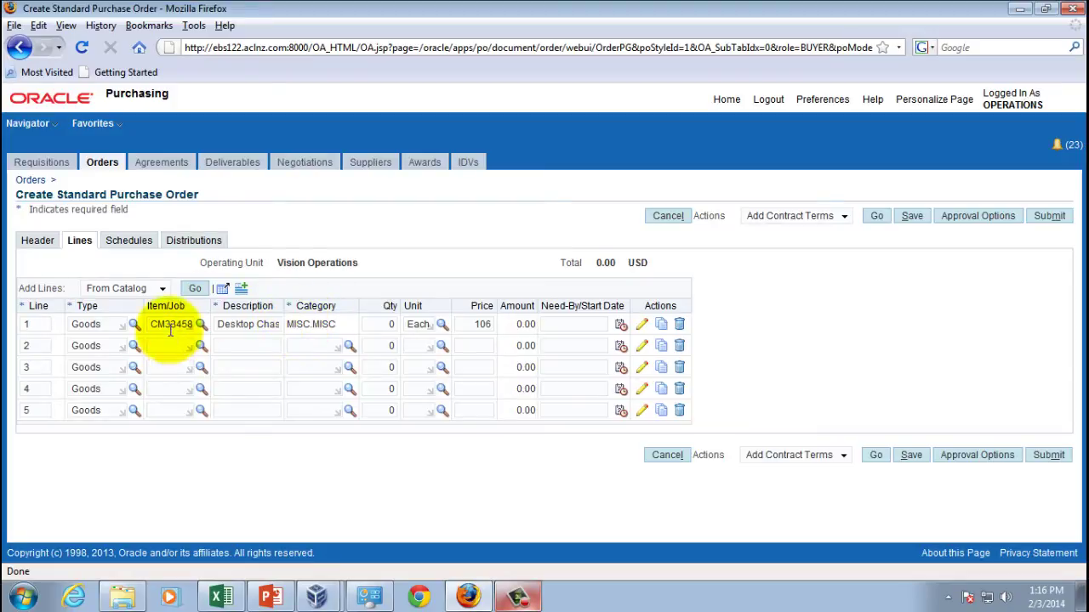
Give line 1 quantity 2 and need-by date 10-Feb-2014, then save the order
{"action": "double_click", "coordinate": [398, 324]}
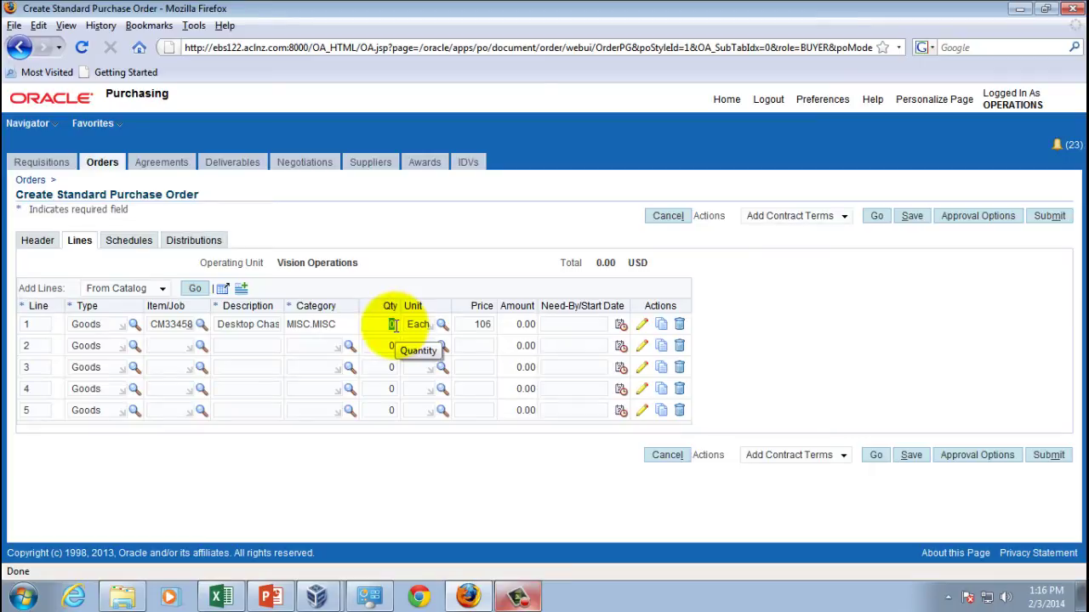
{"action": "type", "text": "2"}
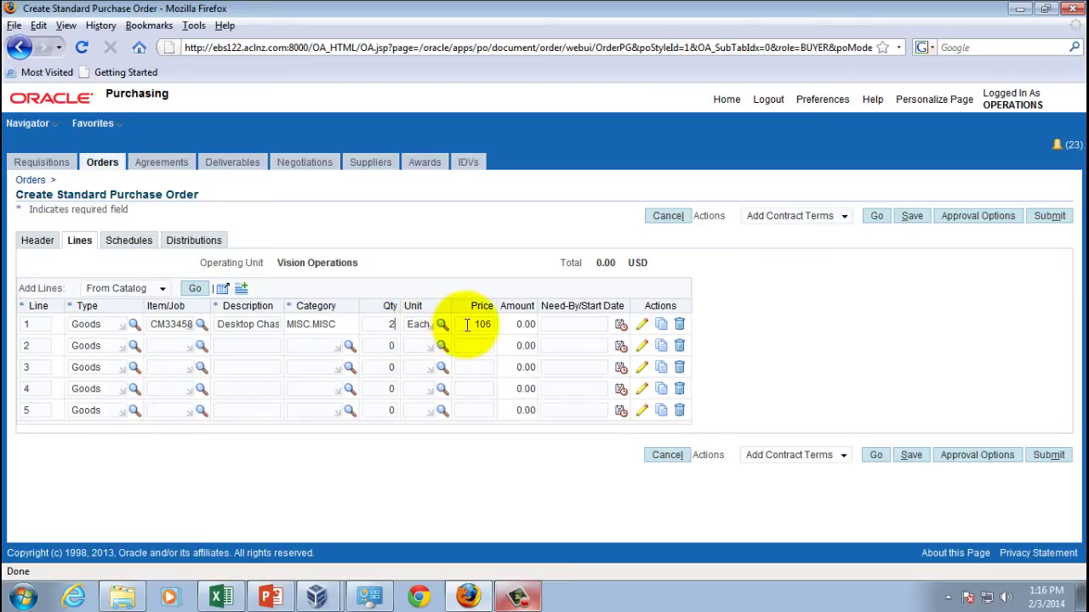
{"action": "left_click", "coordinate": [569, 325]}
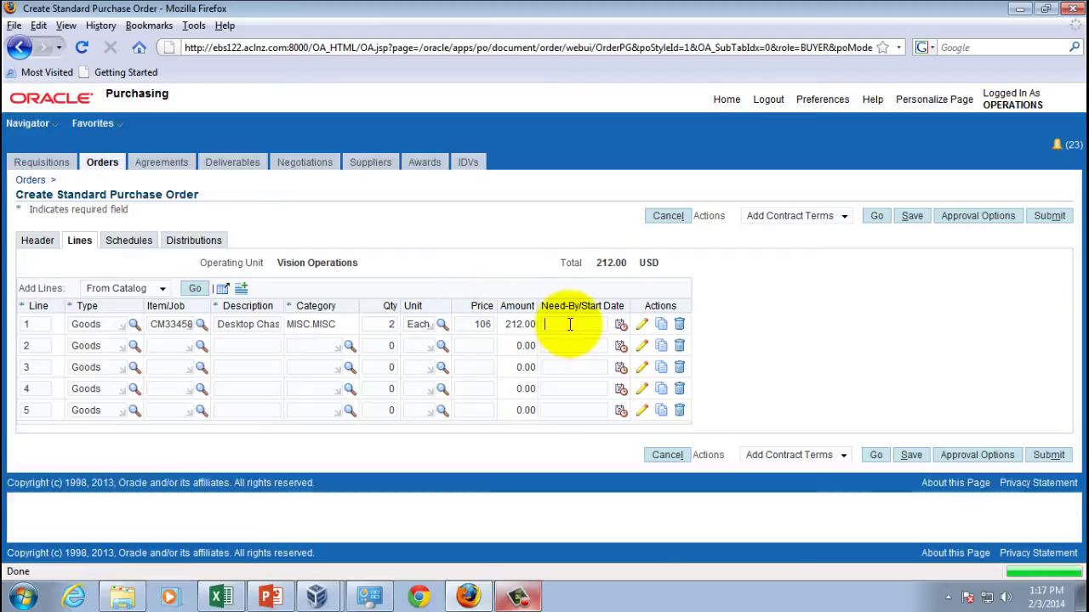
{"action": "left_click", "coordinate": [621, 325]}
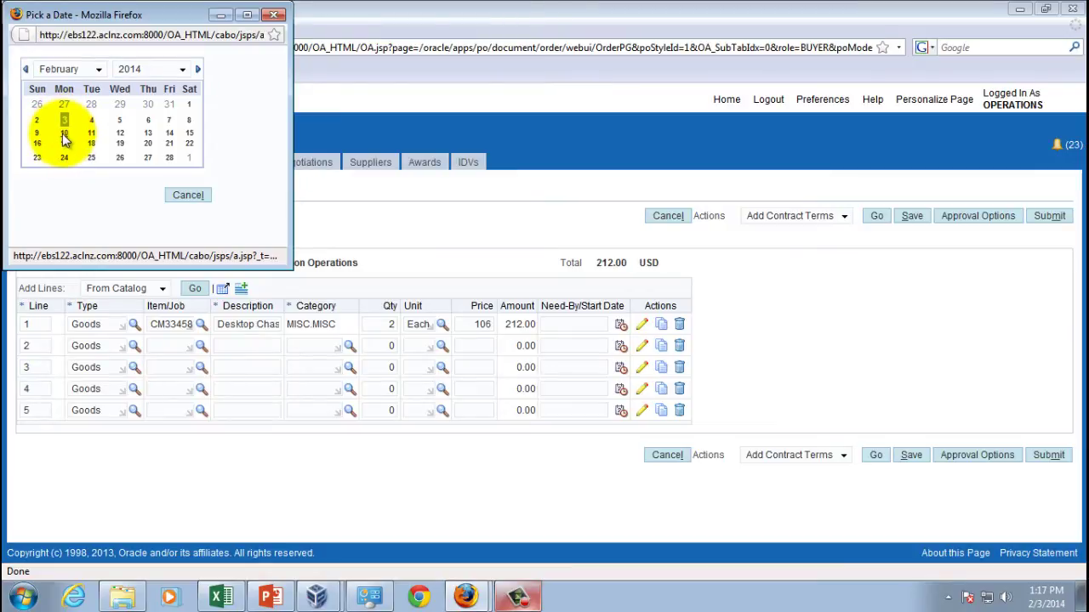
{"action": "left_click", "coordinate": [65, 134]}
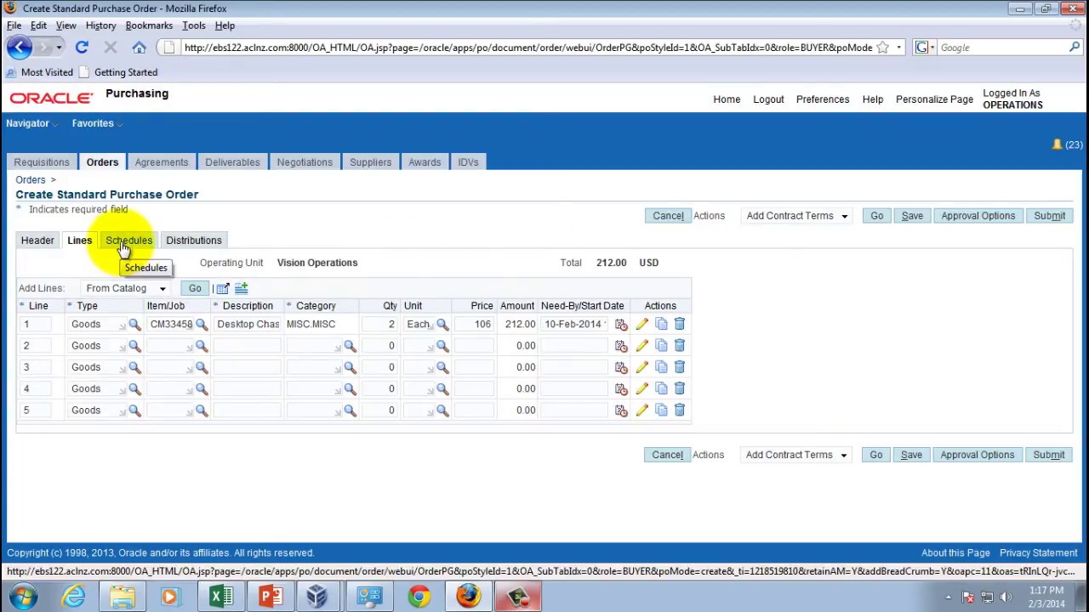
{"action": "left_click", "coordinate": [911, 218]}
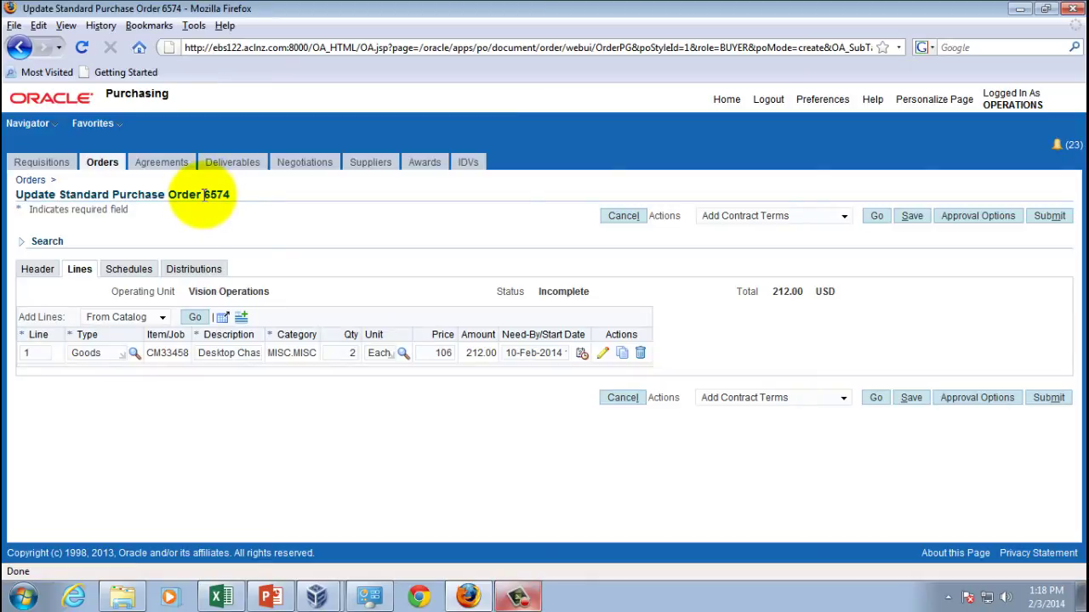
Note the saved order number 6574 shown in the page title
{"action": "left_click_drag", "start_coordinate": [231, 194], "coordinate": [205, 194]}
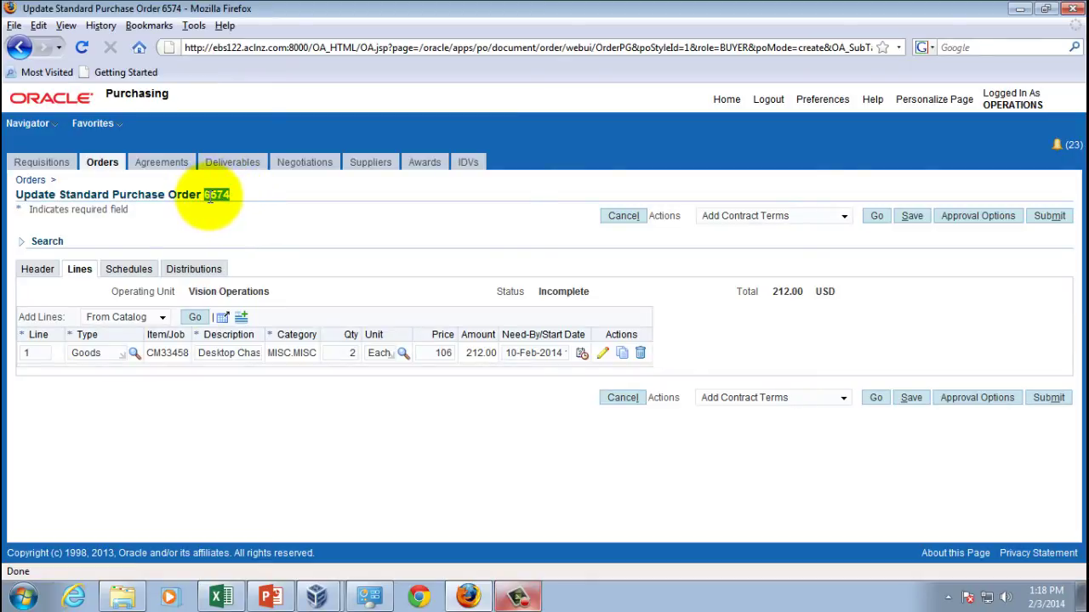
{"action": "left_click", "coordinate": [278, 236]}
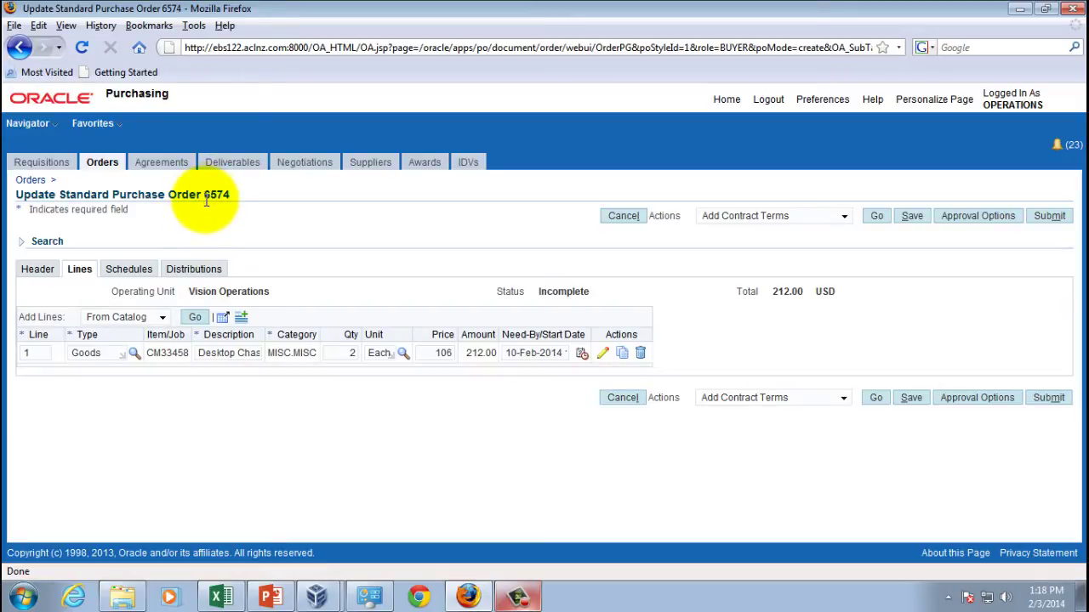
Return through the Orders breadcrumb to the E-Business Suite Home page
{"action": "left_click", "coordinate": [30, 182]}
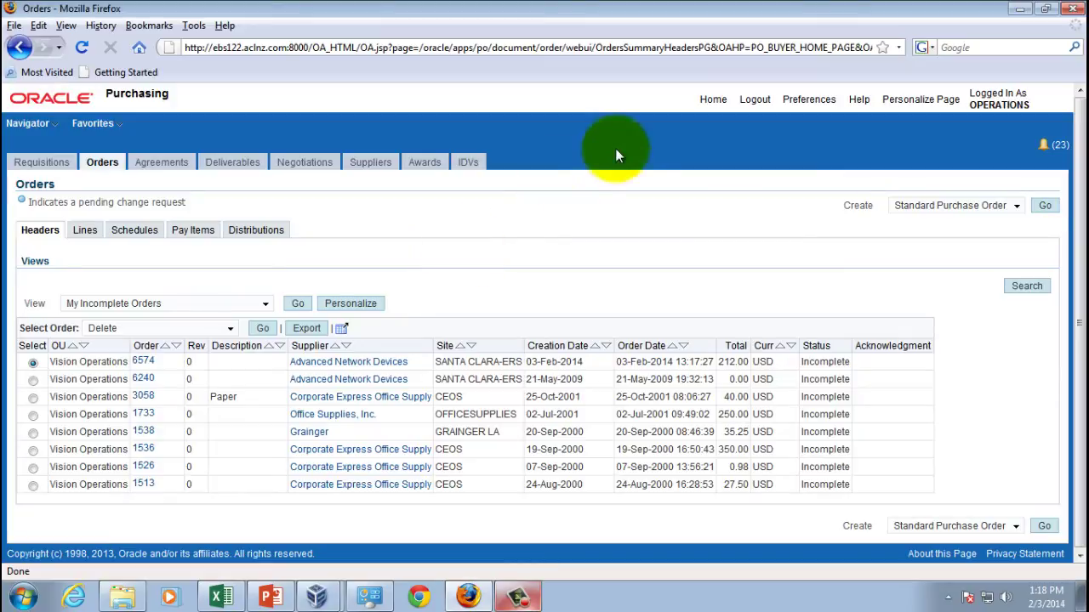
{"action": "left_click", "coordinate": [709, 101]}
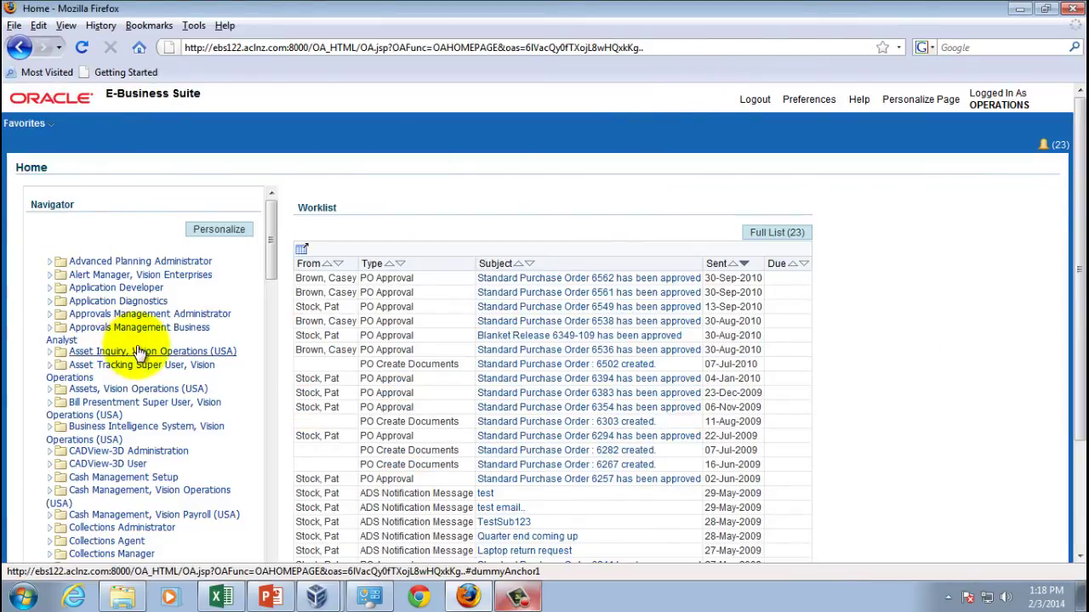
Expand the Purchase Orders folder under Purchasing, Vision Operations (USA) in the Navigator
{"action": "scroll", "coordinate": [140, 351], "scroll_direction": "down", "scroll_amount": 10}
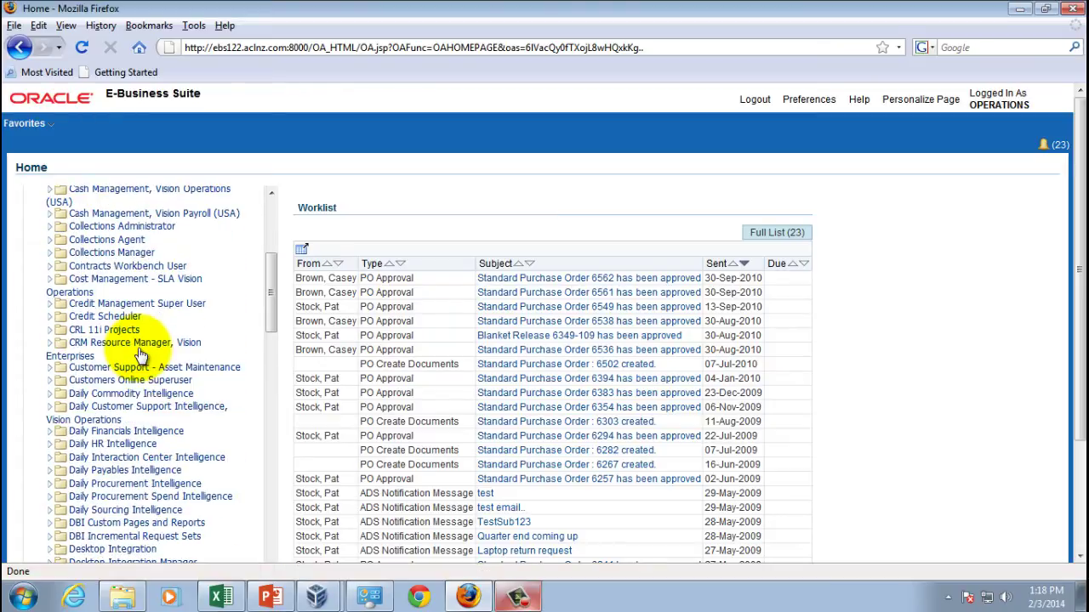
{"action": "scroll", "coordinate": [145, 357], "scroll_direction": "down", "scroll_amount": 10}
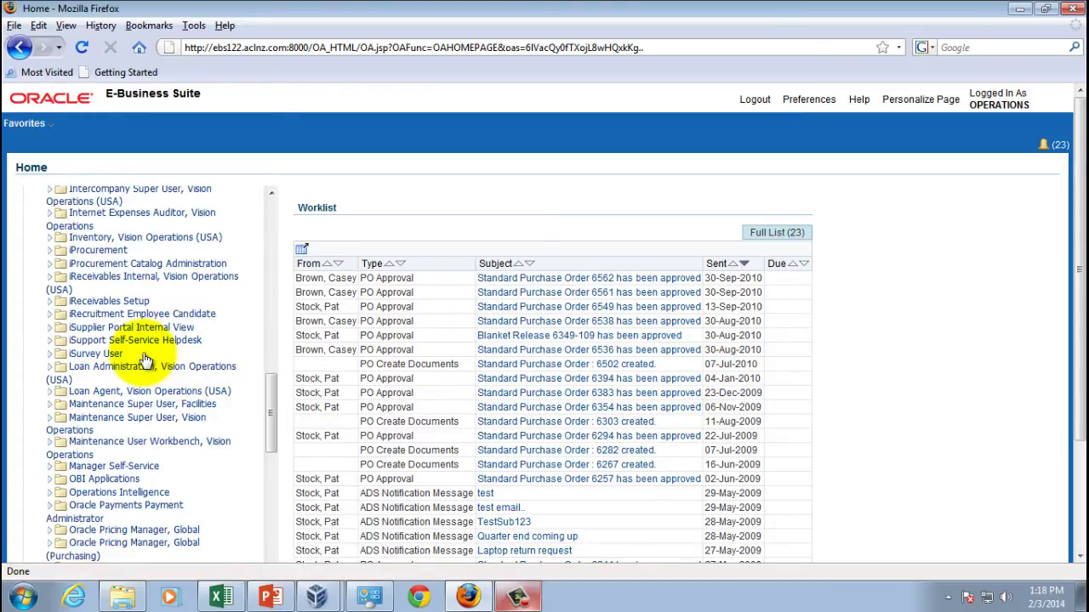
{"action": "scroll", "coordinate": [145, 358], "scroll_direction": "down", "scroll_amount": 12}
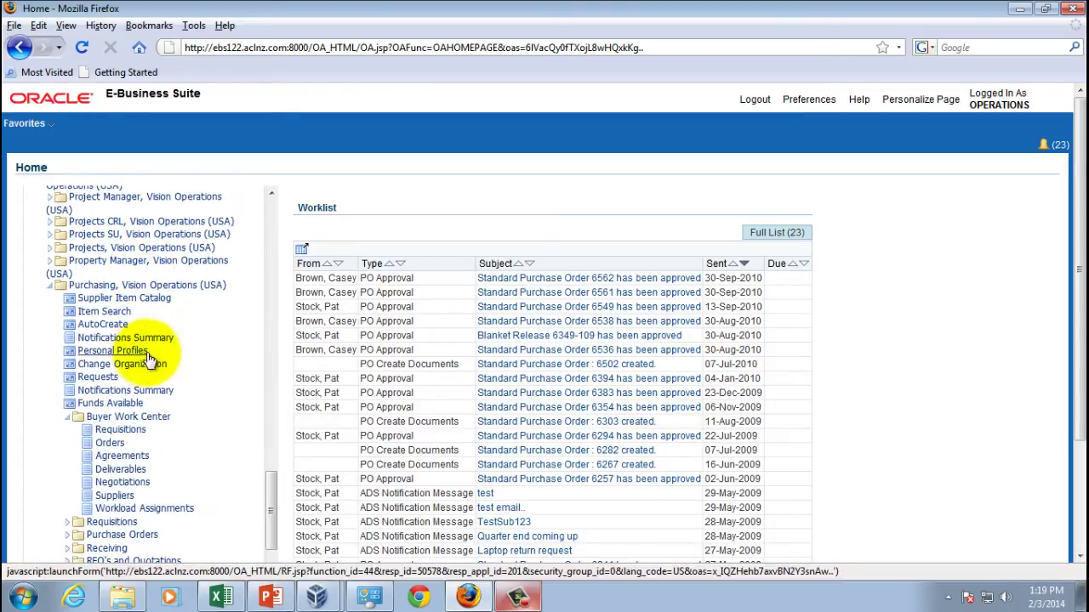
{"action": "scroll", "coordinate": [155, 354], "scroll_direction": "down", "scroll_amount": 3}
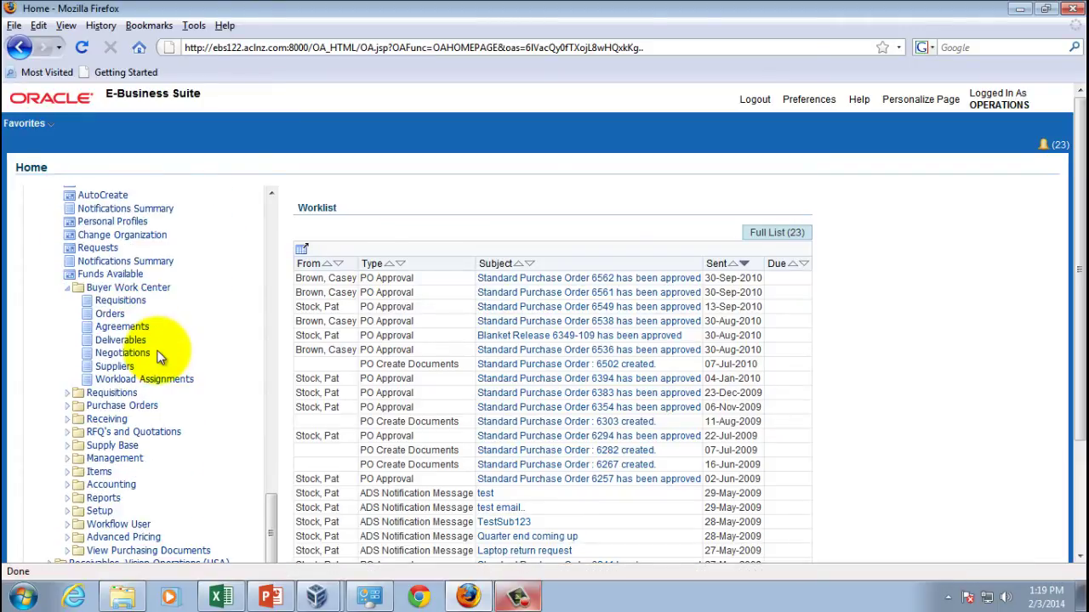
{"action": "left_click", "coordinate": [121, 407]}
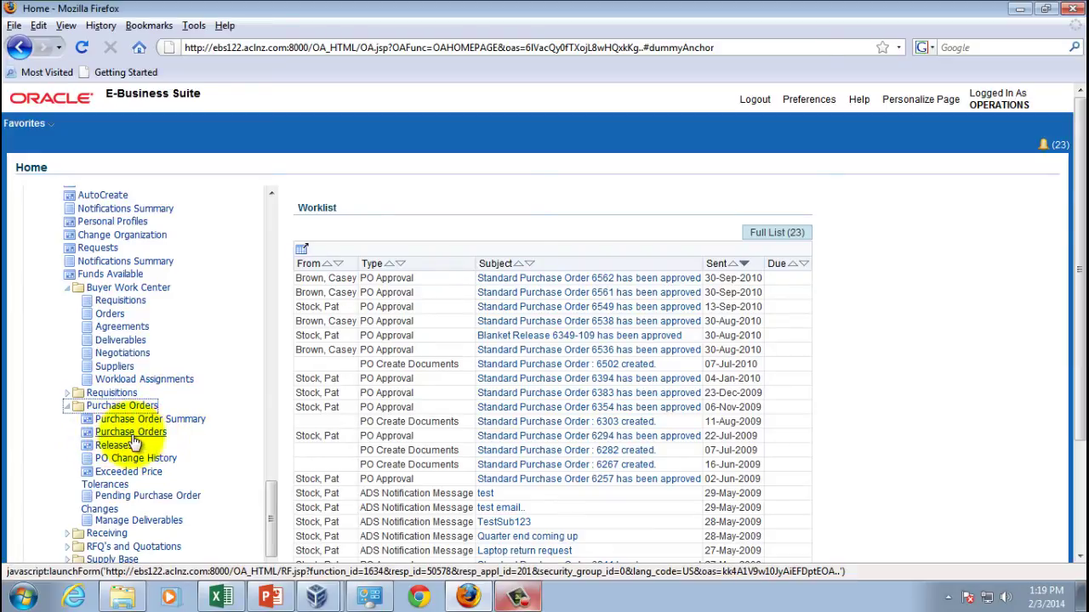
Launch the Forms Purchase Orders window via Purchase Orders > Purchase Orders
{"action": "left_click", "coordinate": [146, 435]}
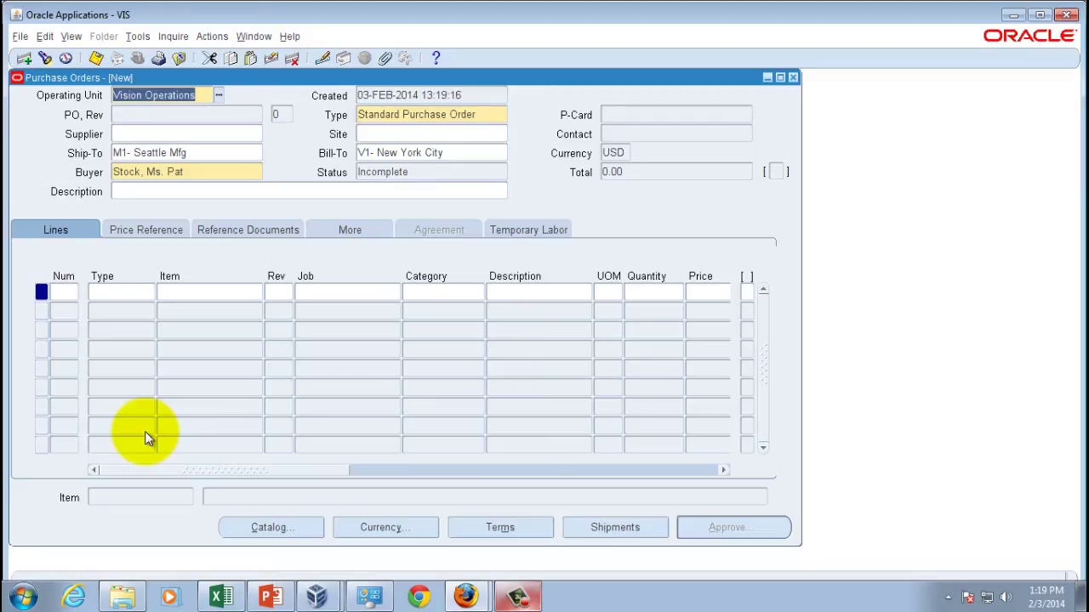
Enter supplier Advanced Network Devices and pick site SANTA CLARA-ERS
{"action": "left_click", "coordinate": [187, 135]}
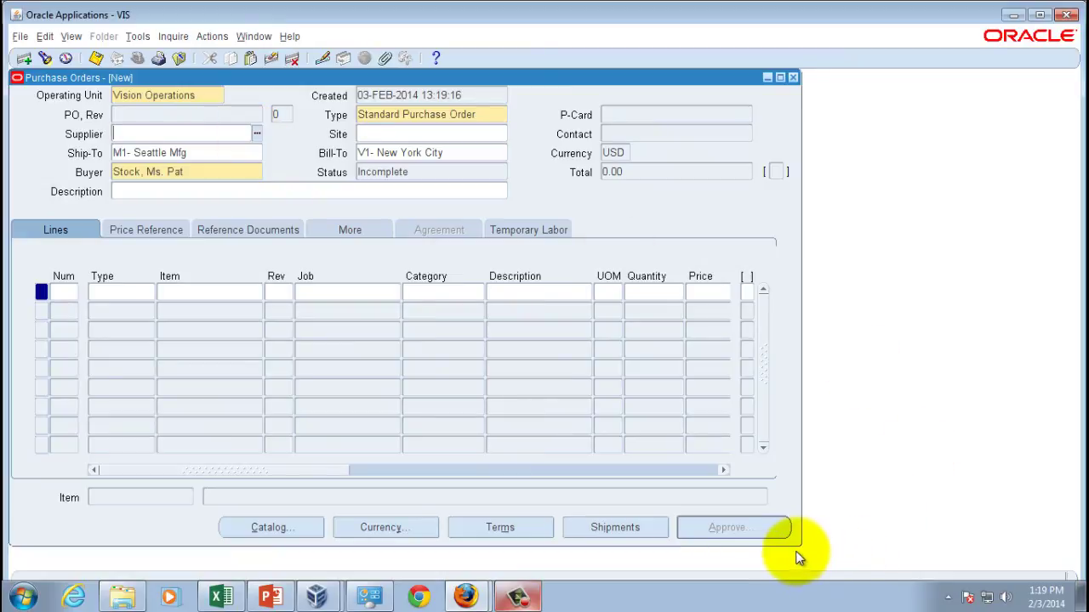
{"action": "left_click_drag", "start_coordinate": [800, 546], "coordinate": [1074, 566]}
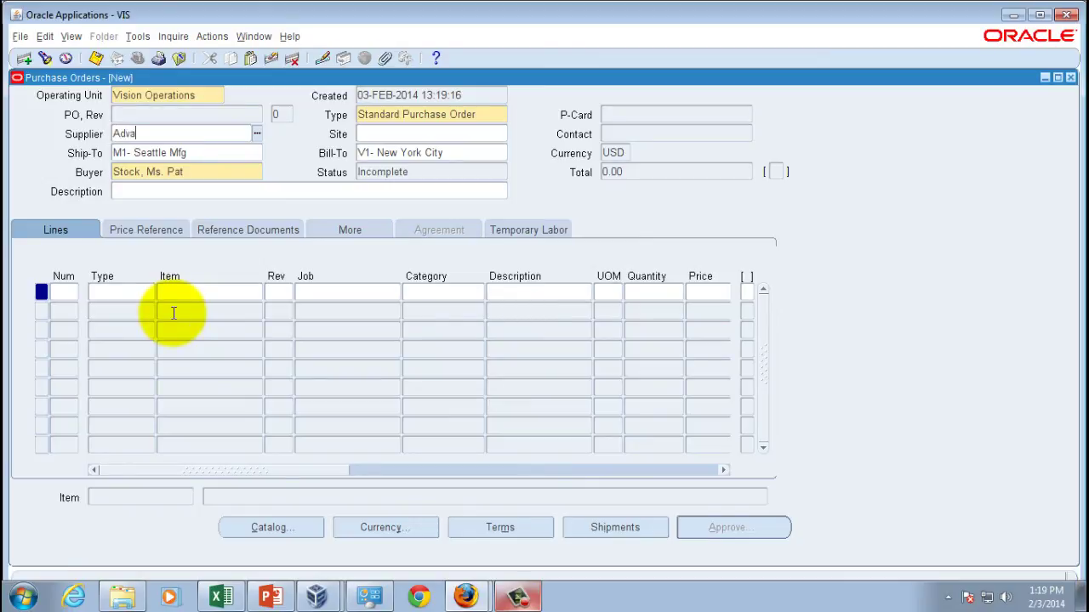
{"action": "type", "text": "nced network devices"}
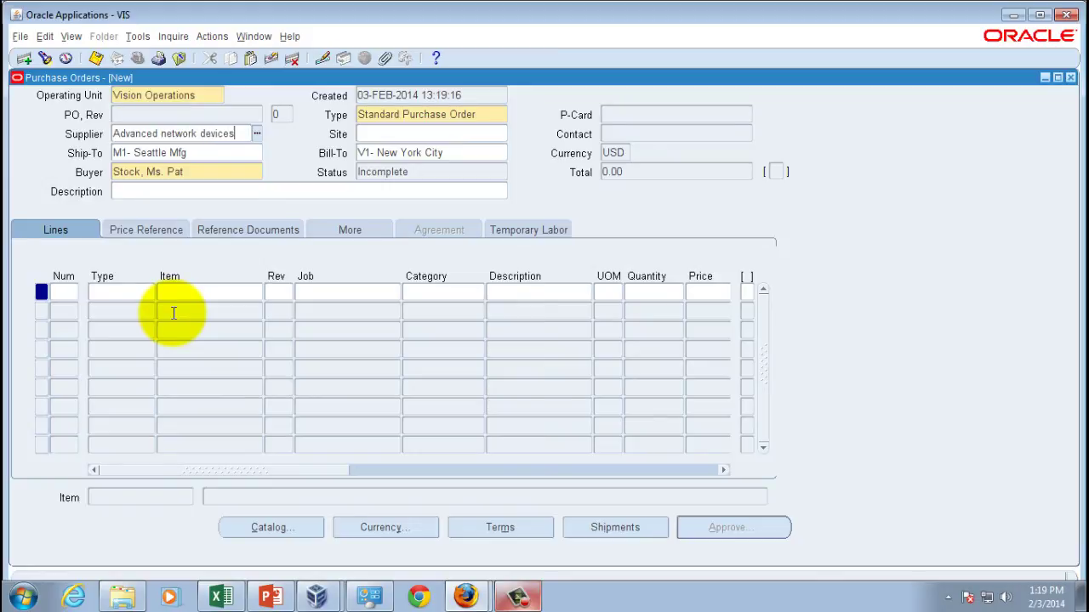
{"action": "key", "text": "Tab"}
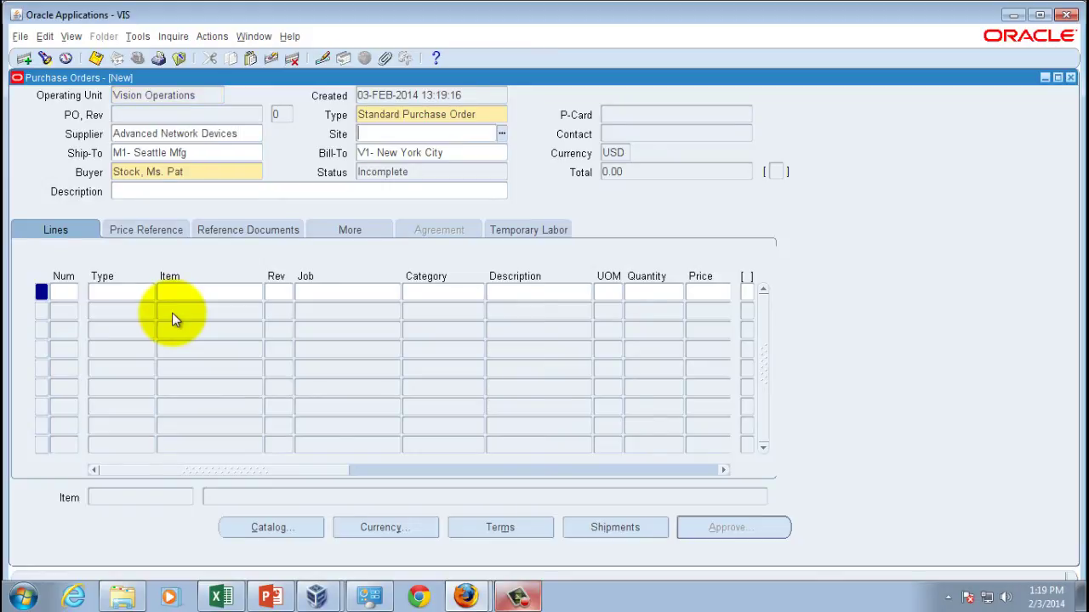
{"action": "left_click", "coordinate": [501, 134]}
{"action": "left_click", "coordinate": [430, 242]}
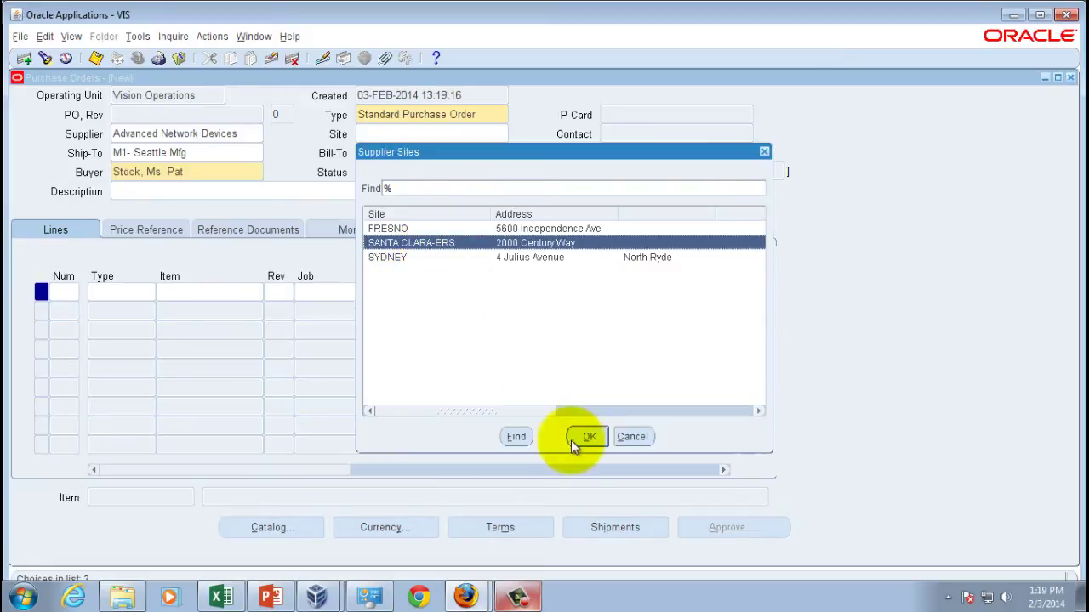
{"action": "left_click", "coordinate": [586, 438]}
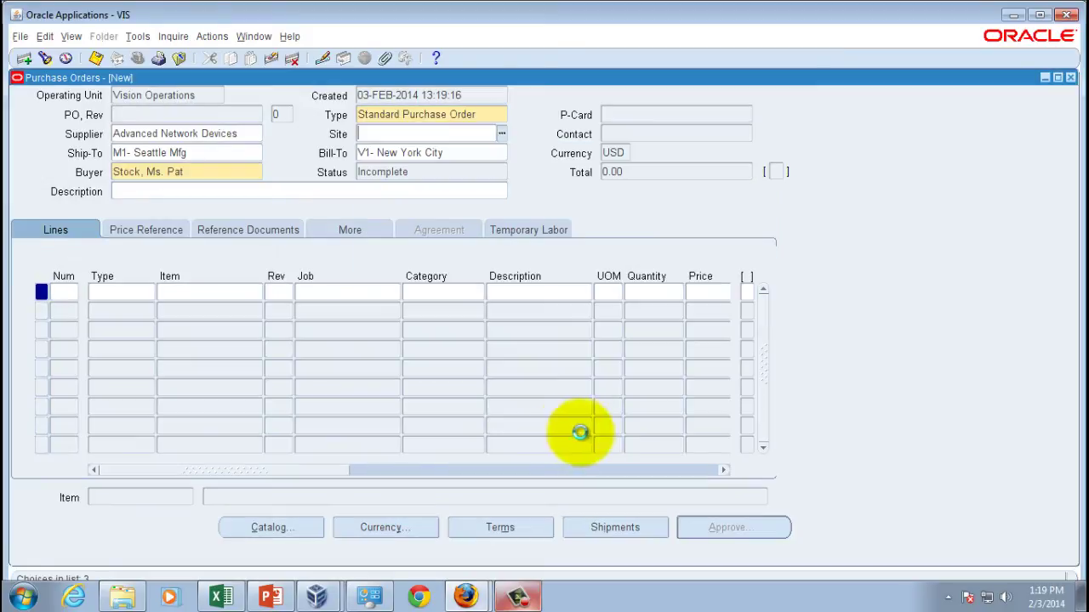
Enter 'Test PO2' as the order description
{"action": "left_click", "coordinate": [201, 194]}
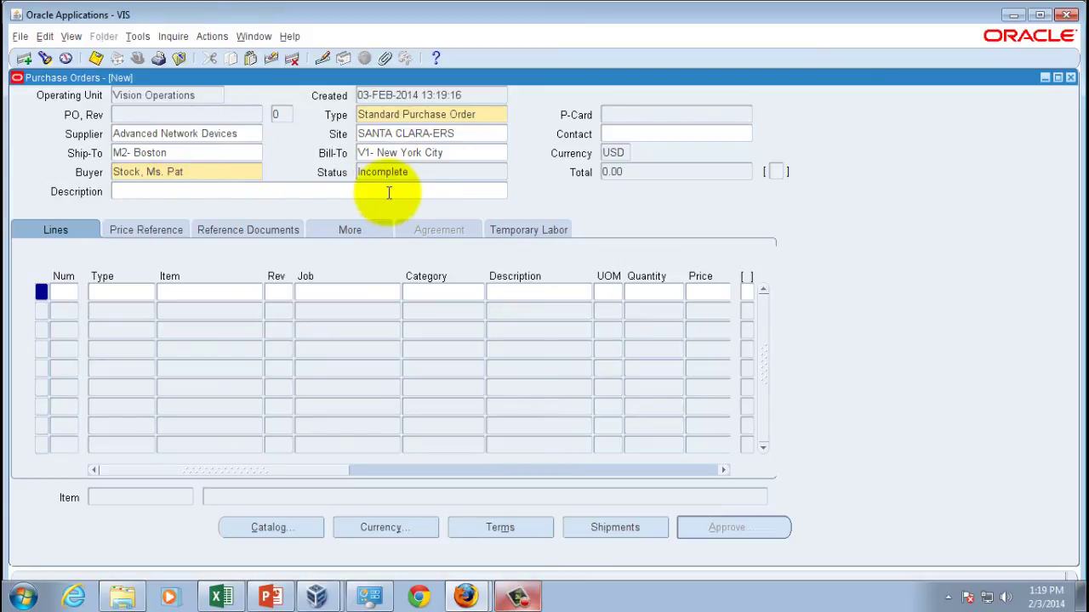
{"action": "type", "text": "Test PO2"}
{"action": "left_click", "coordinate": [119, 296]}
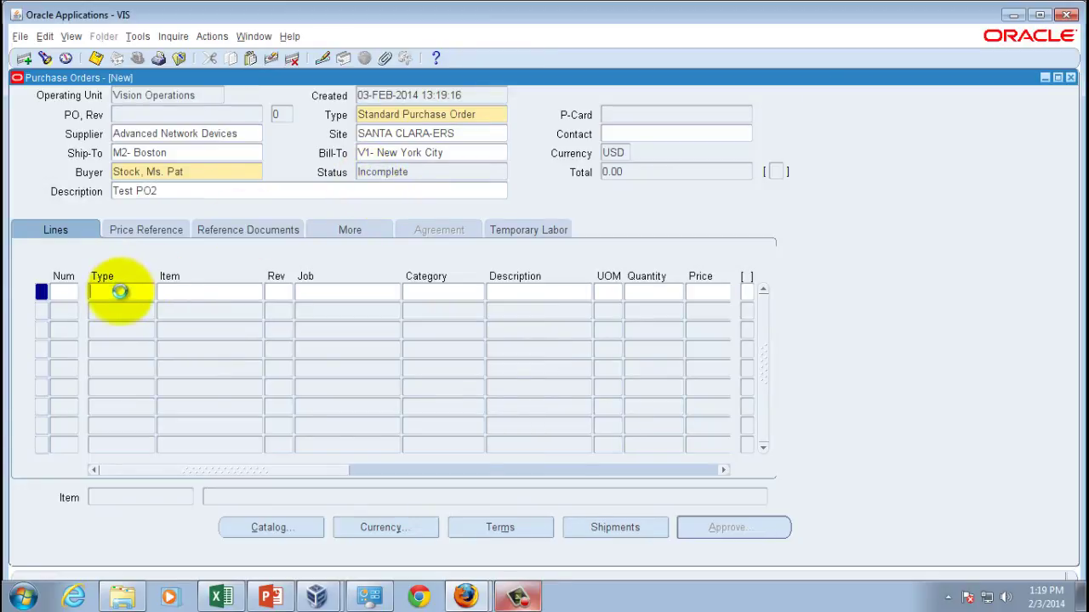
Add a Goods line 1 for item AS10000, the 405 Digital Camera, found with an A% search
{"action": "left_click", "coordinate": [213, 295]}
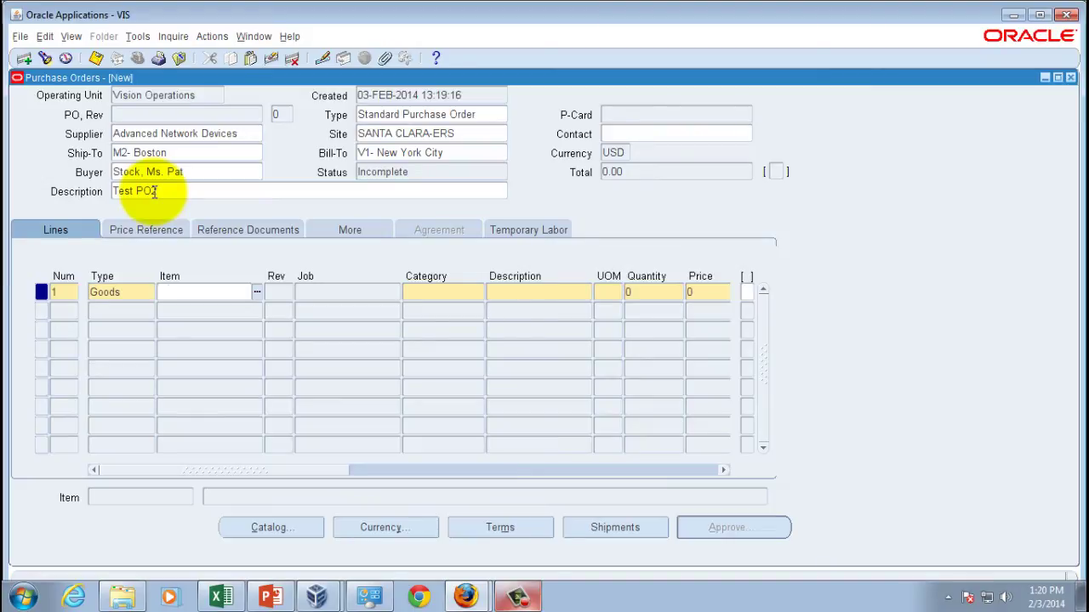
{"action": "type", "text": "%D"}
{"action": "key", "text": "BackSpace"}
{"action": "key", "text": "BackSpace"}
{"action": "key", "text": "ctrl+l"}
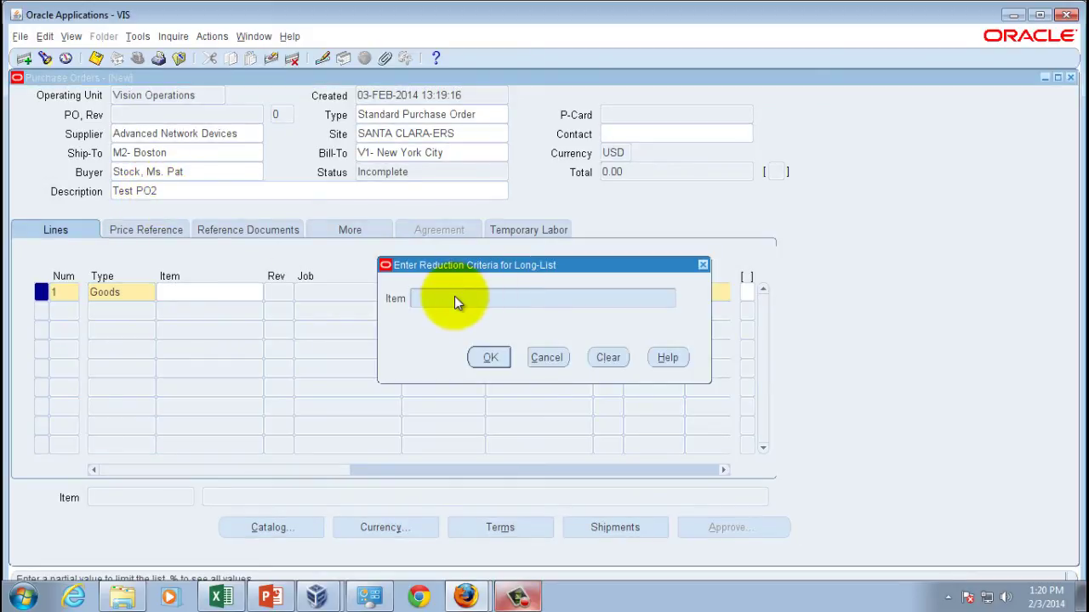
{"action": "type", "text": "A%"}
{"action": "left_click", "coordinate": [486, 358]}
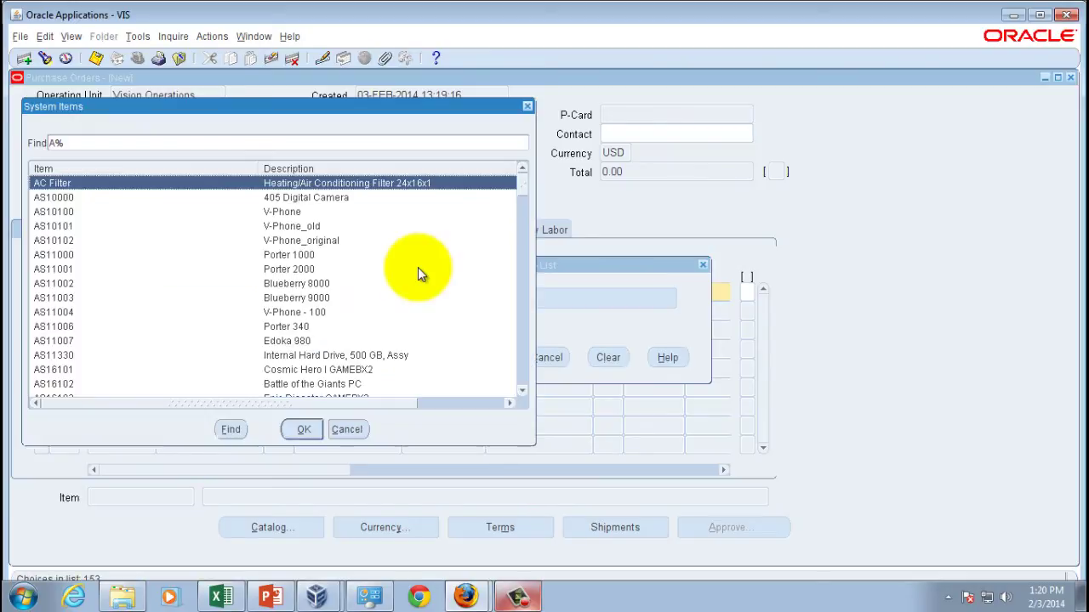
{"action": "left_click", "coordinate": [289, 197]}
{"action": "left_click", "coordinate": [303, 429]}
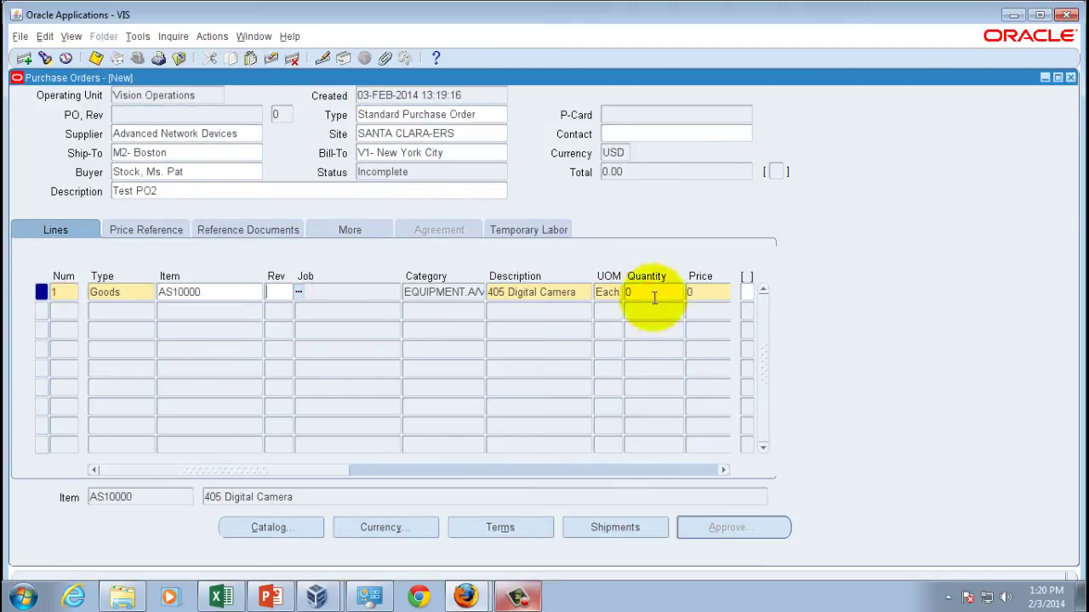
Enter quantity 3 at a price of 250 on the camera line
{"action": "left_click_drag", "start_coordinate": [326, 469], "coordinate": [407, 474]}
{"action": "left_click", "coordinate": [428, 292]}
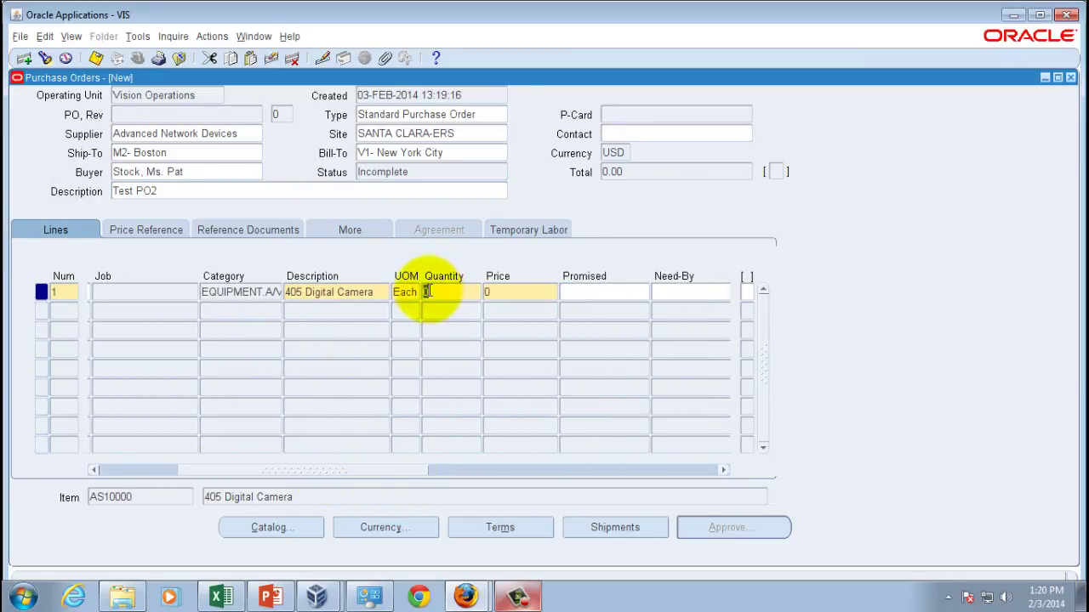
{"action": "double_click", "coordinate": [428, 291]}
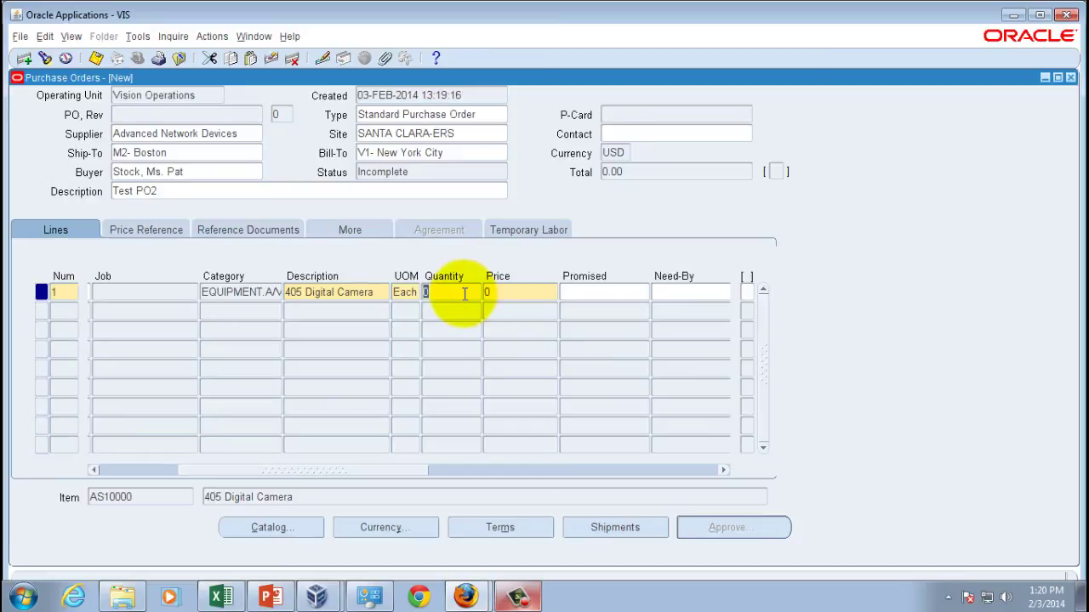
{"action": "type", "text": "3"}
{"action": "double_click", "coordinate": [524, 295]}
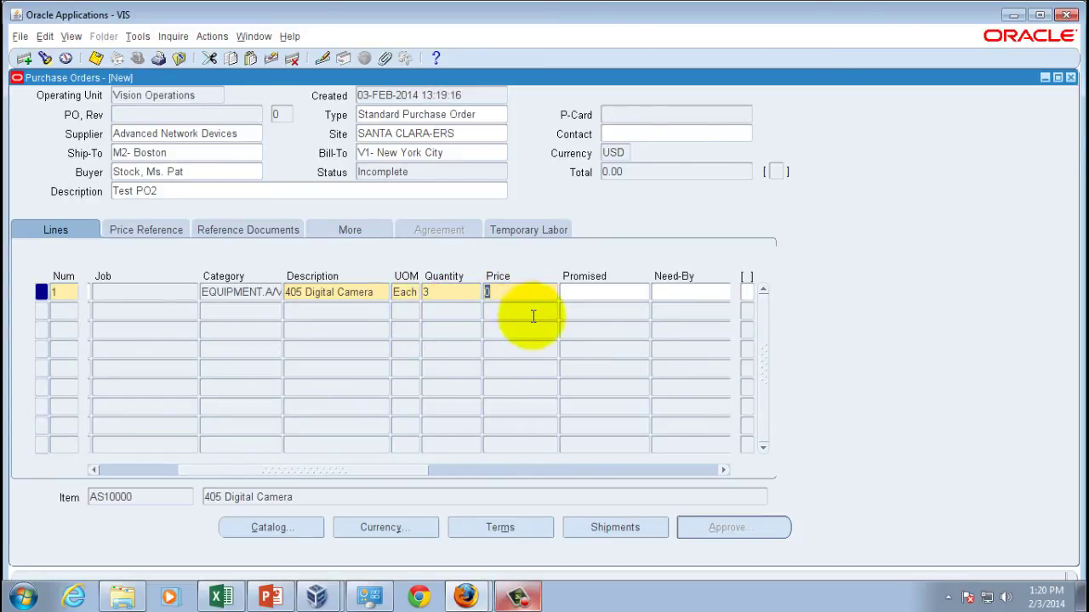
{"action": "type", "text": "250"}
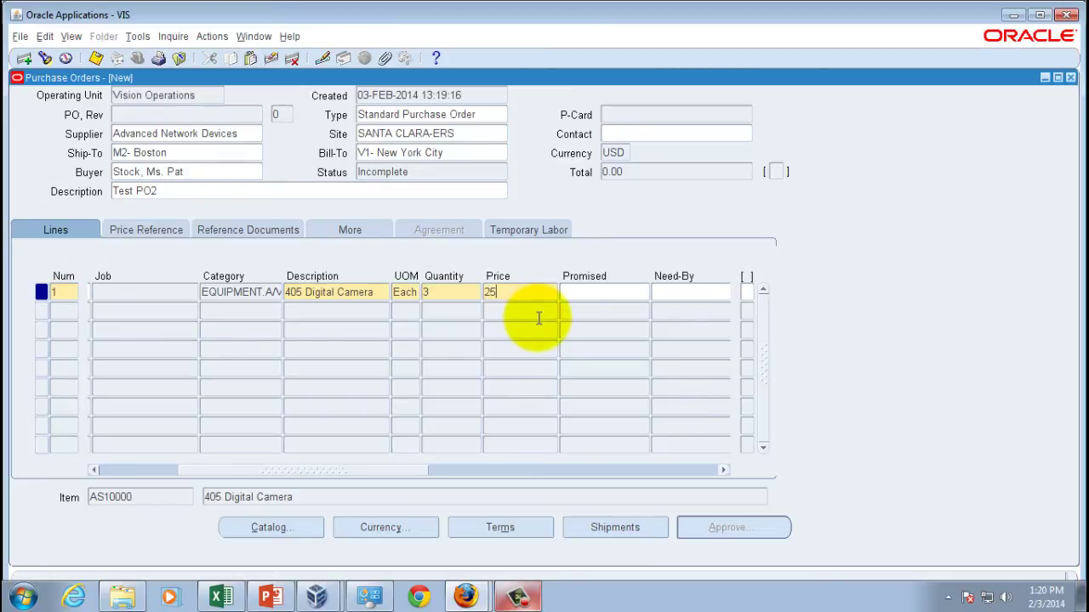
Set the line's need-by date to 06-FEB-2014 from the calendar
{"action": "left_click", "coordinate": [712, 289]}
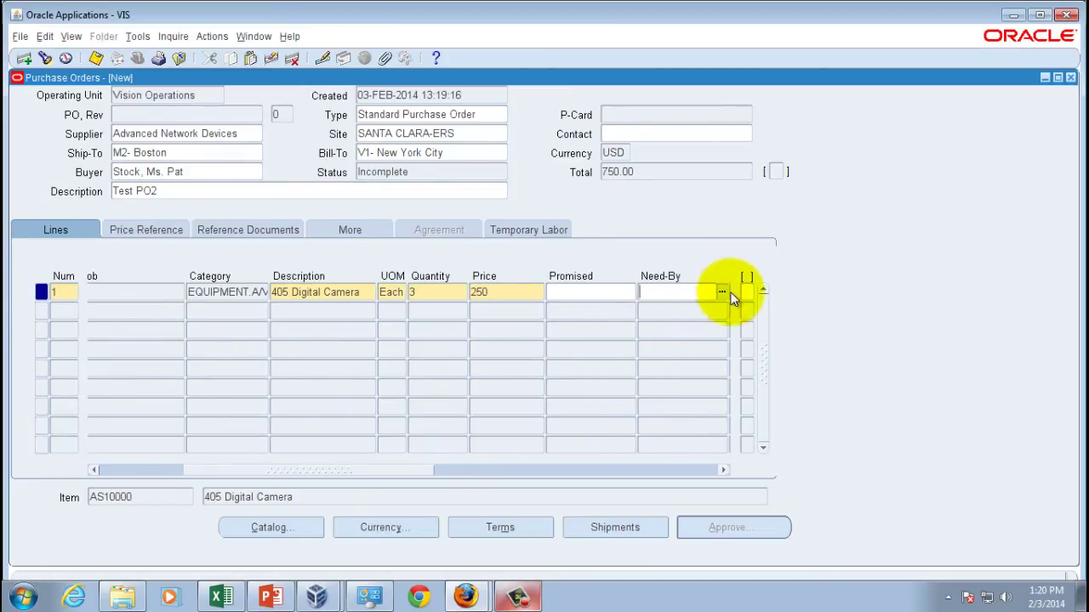
{"action": "left_click", "coordinate": [719, 290]}
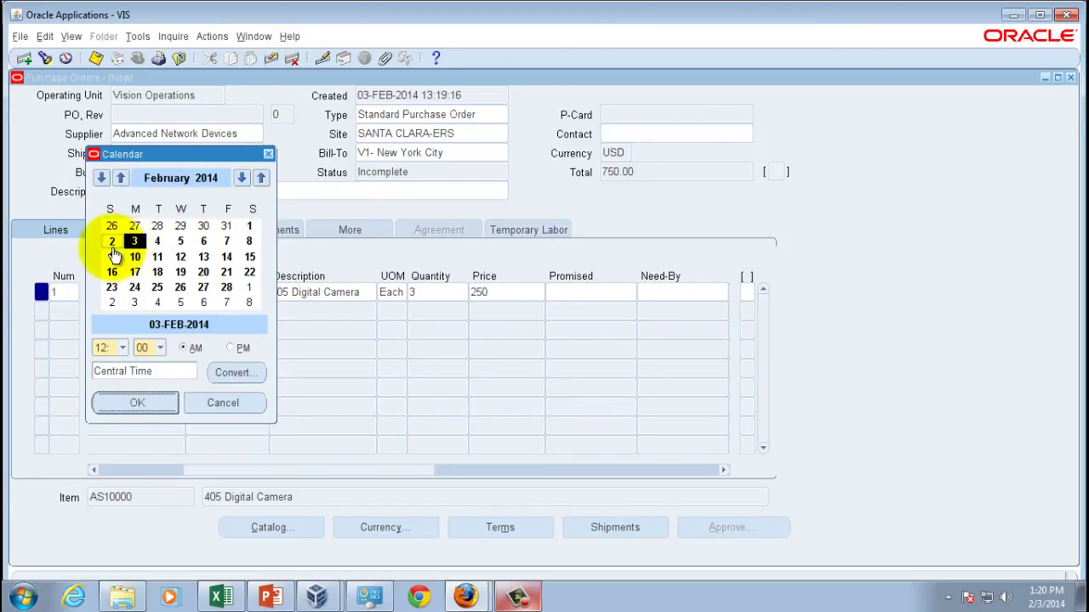
{"action": "left_click", "coordinate": [204, 241]}
{"action": "left_click", "coordinate": [159, 405]}
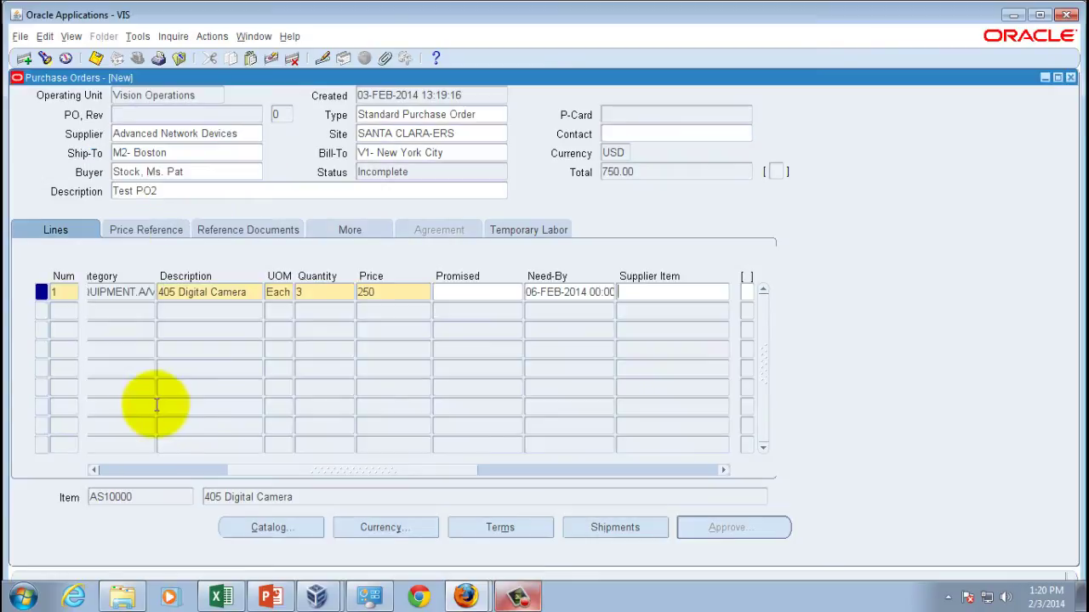
{"action": "left_click_drag", "start_coordinate": [452, 471], "coordinate": [320, 470]}
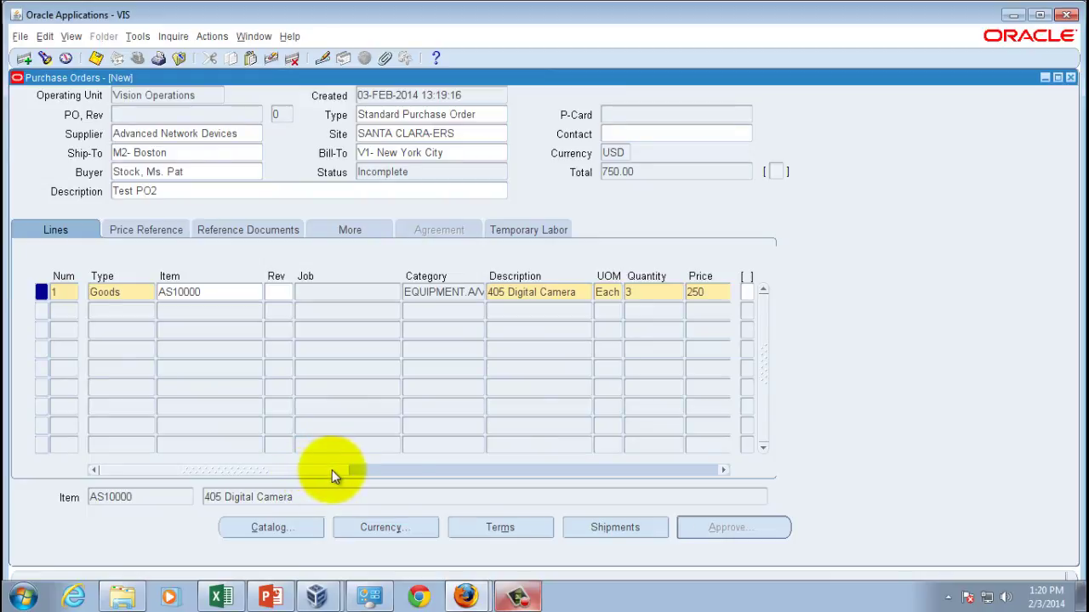
Save the order and select its newly assigned PO number, 6575
{"action": "left_click", "coordinate": [629, 526]}
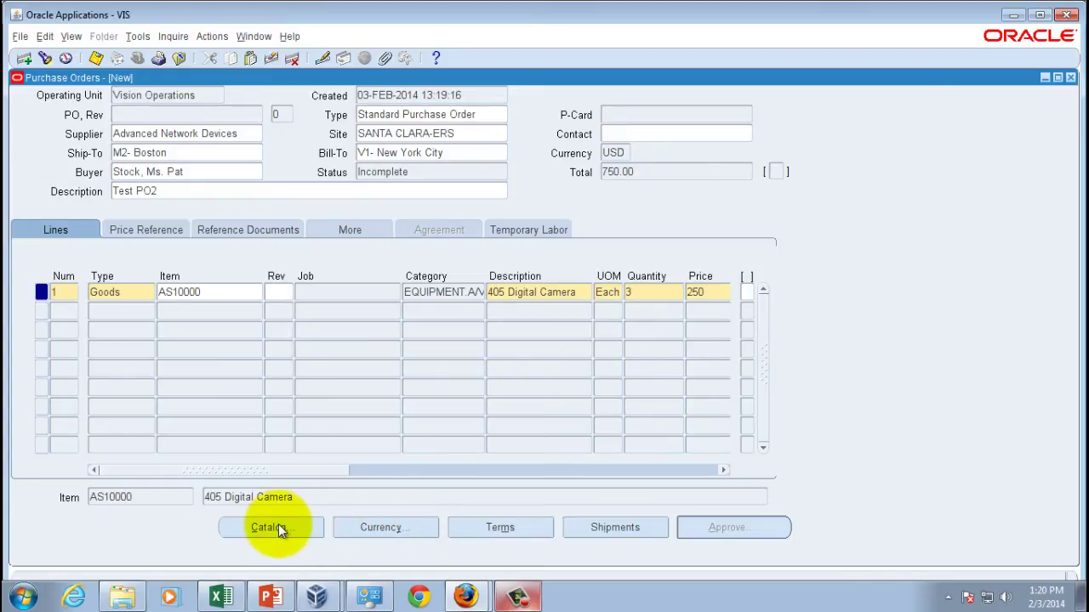
{"action": "left_click", "coordinate": [95, 57]}
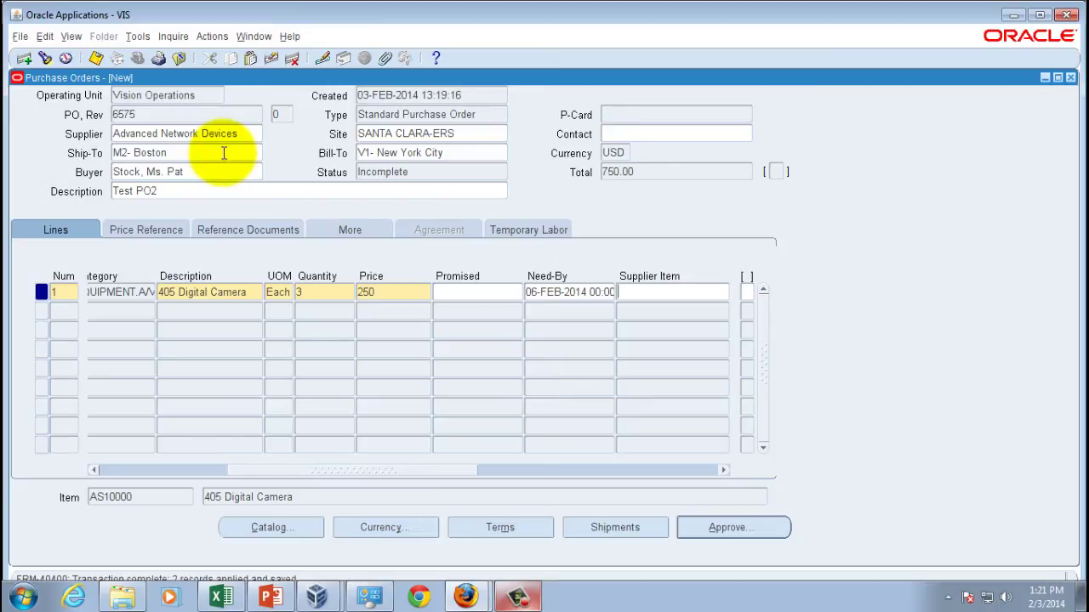
{"action": "double_click", "coordinate": [146, 114]}
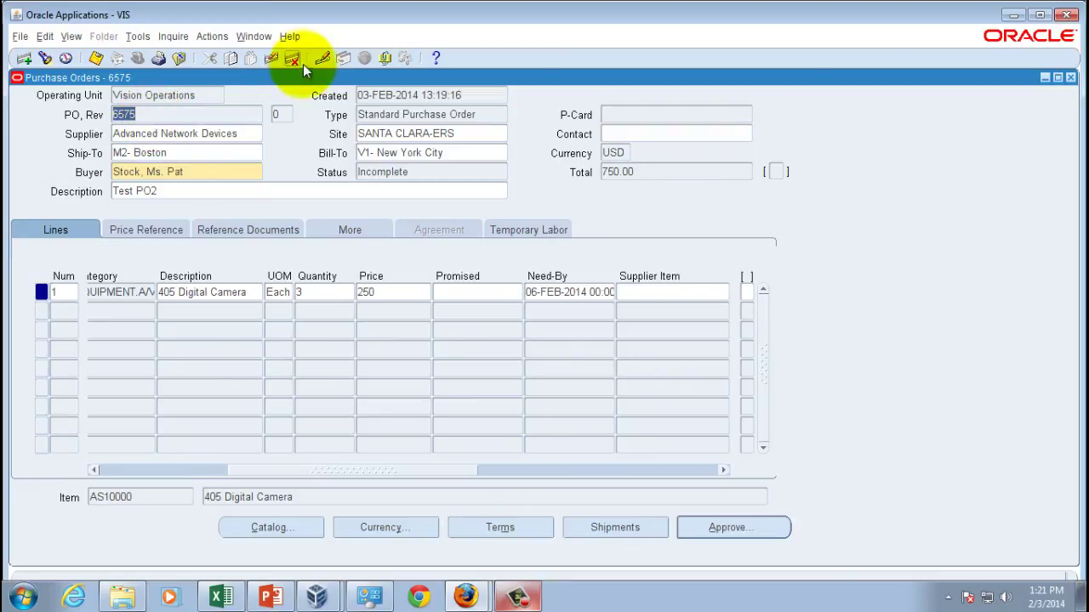
{"action": "left_click", "coordinate": [291, 36]}
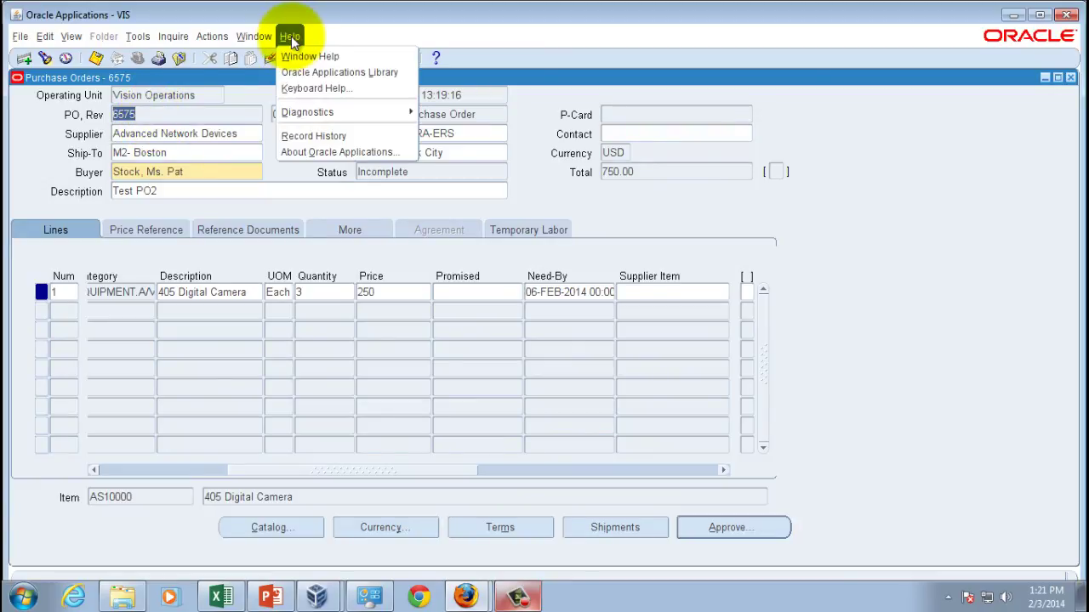
{"action": "left_click", "coordinate": [326, 137]}
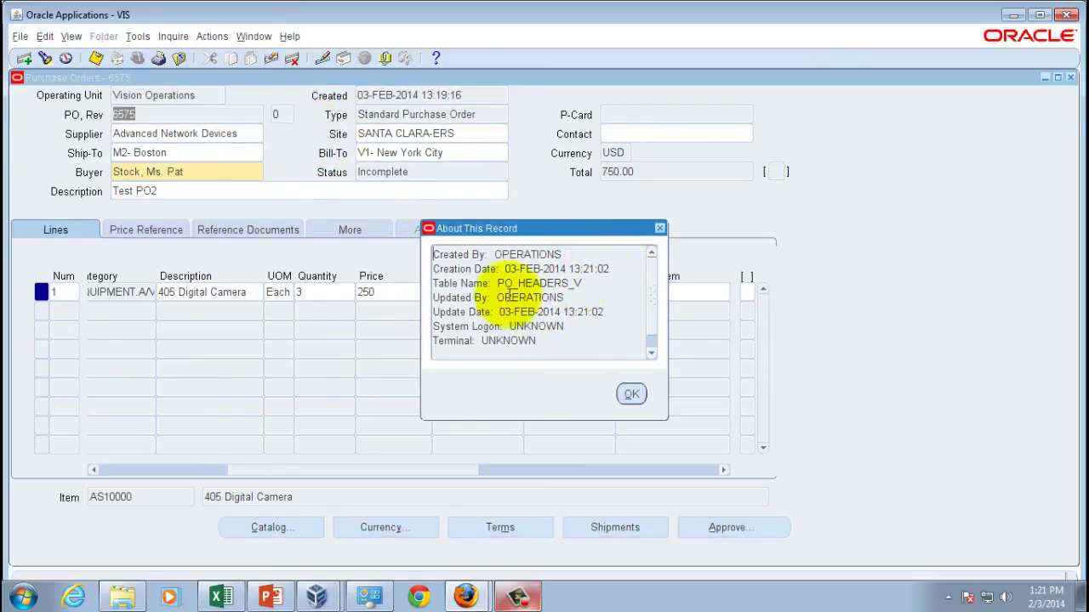
{"action": "left_click_drag", "start_coordinate": [495, 255], "coordinate": [565, 252]}
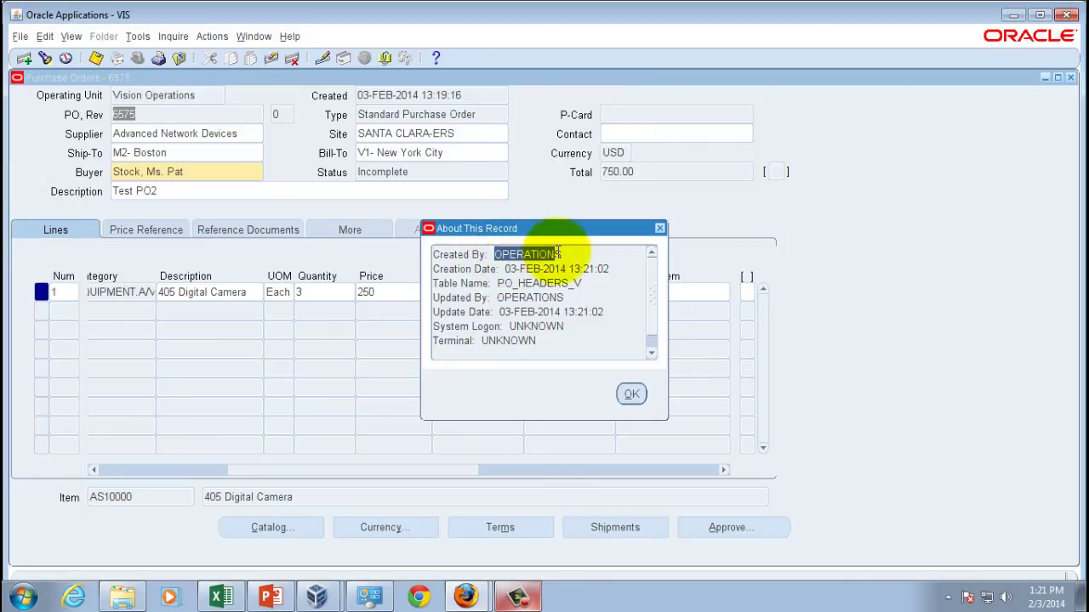
{"action": "left_click", "coordinate": [506, 269]}
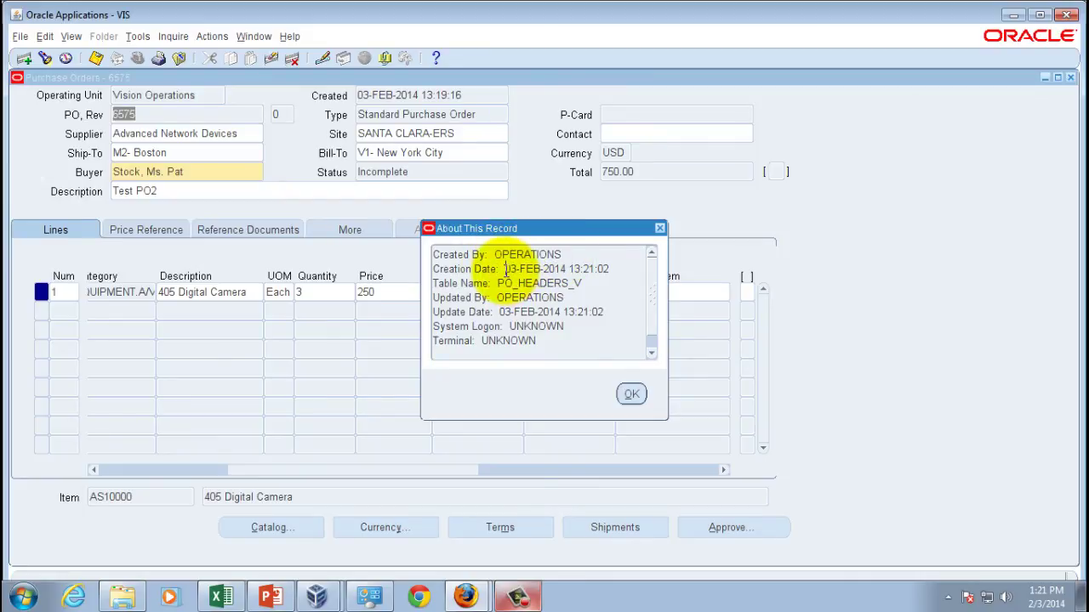
{"action": "left_click_drag", "start_coordinate": [505, 269], "coordinate": [551, 269]}
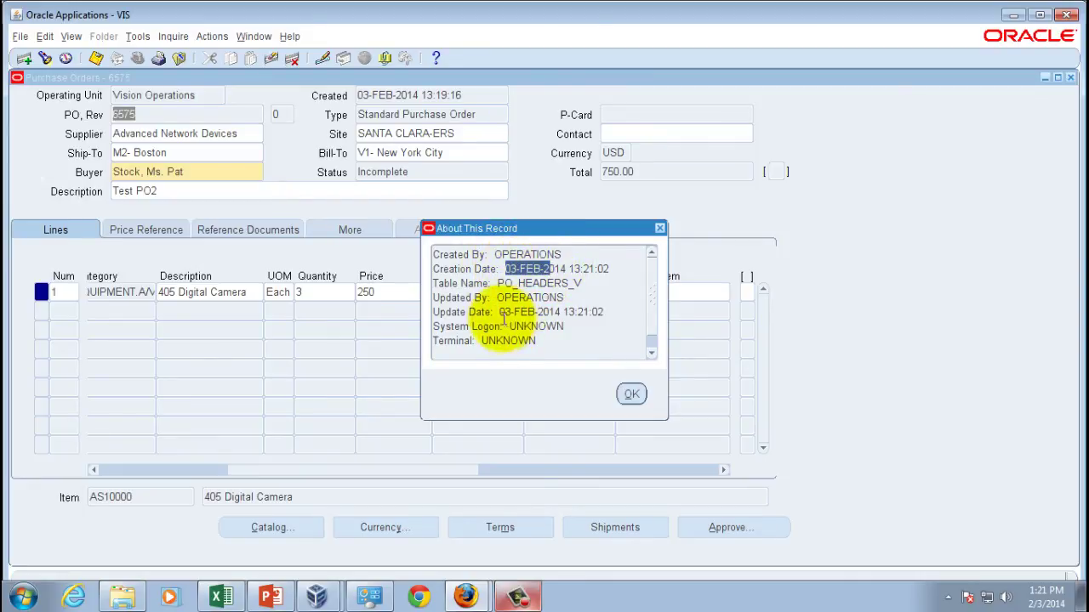
{"action": "left_click_drag", "start_coordinate": [501, 313], "coordinate": [608, 312]}
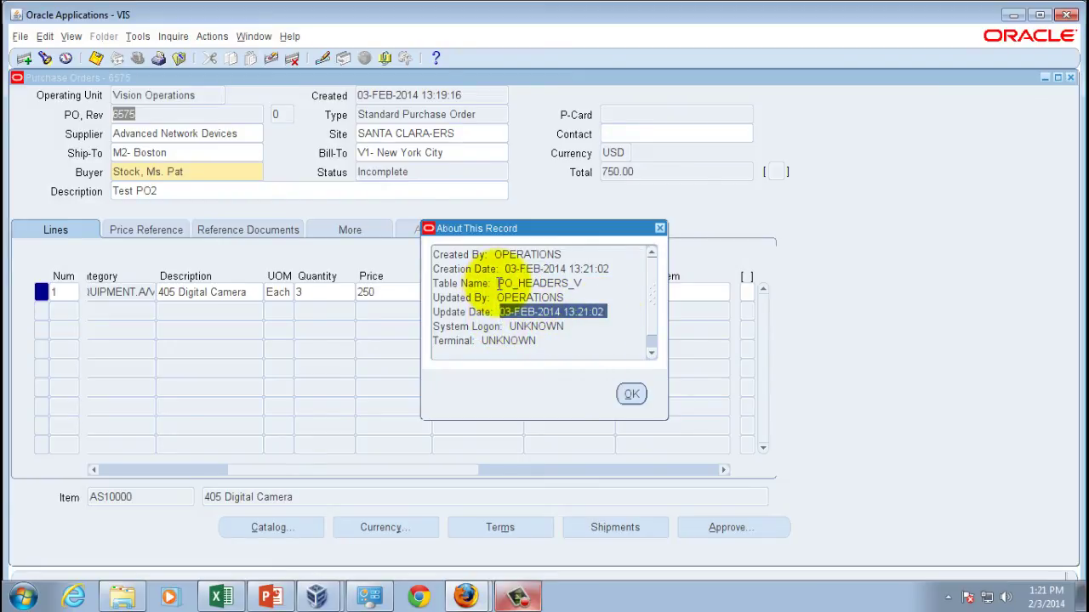
{"action": "left_click", "coordinate": [631, 395]}
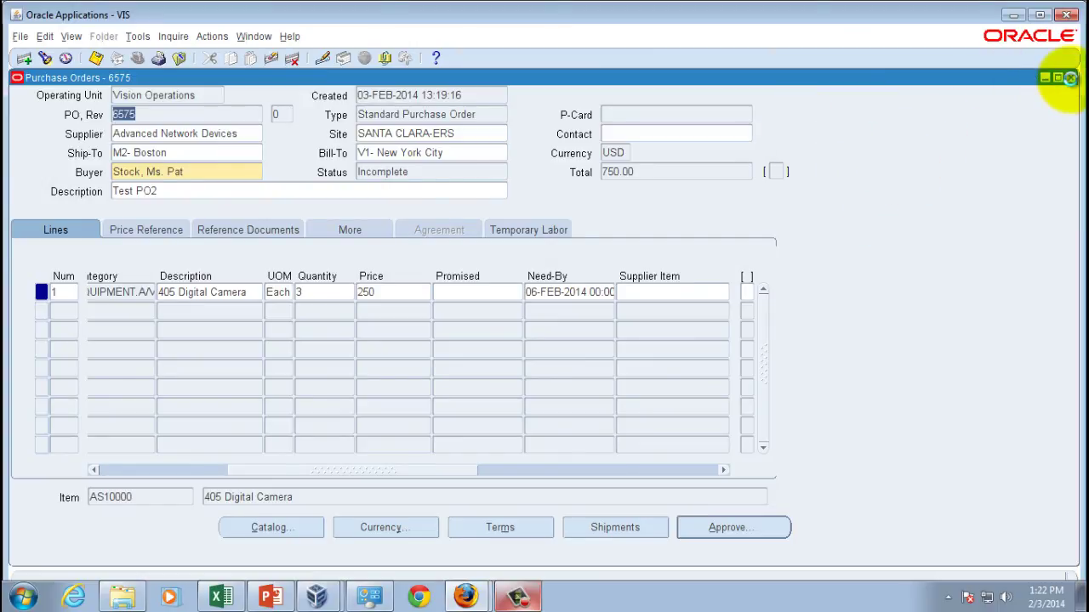
Close the Purchase Orders form and confirm exiting Oracle Applications in the Caution dialog
{"action": "left_click", "coordinate": [1071, 78]}
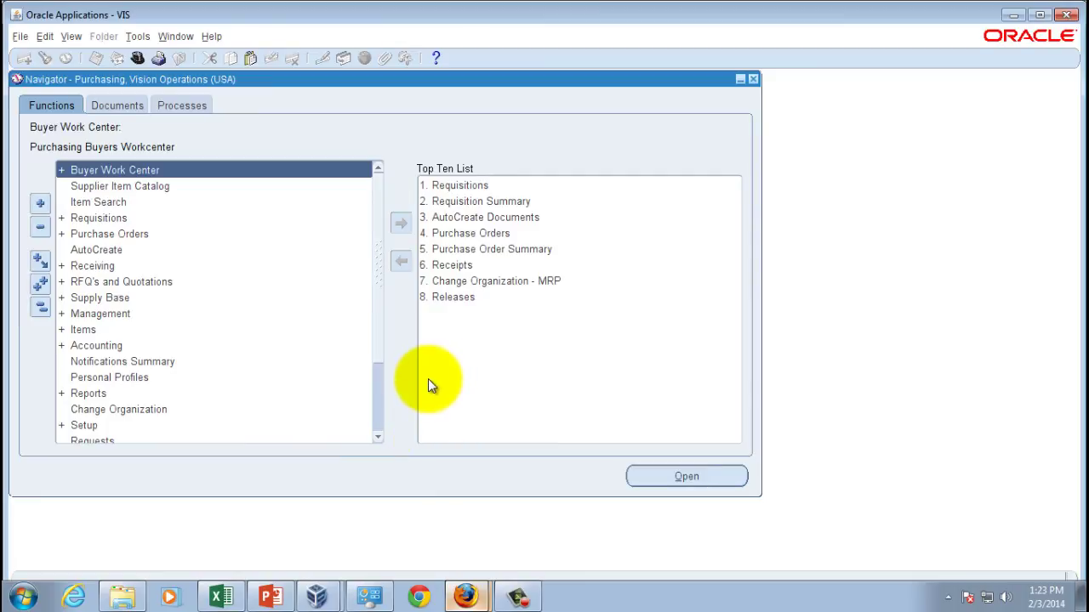
{"action": "key", "text": "alt+F4"}
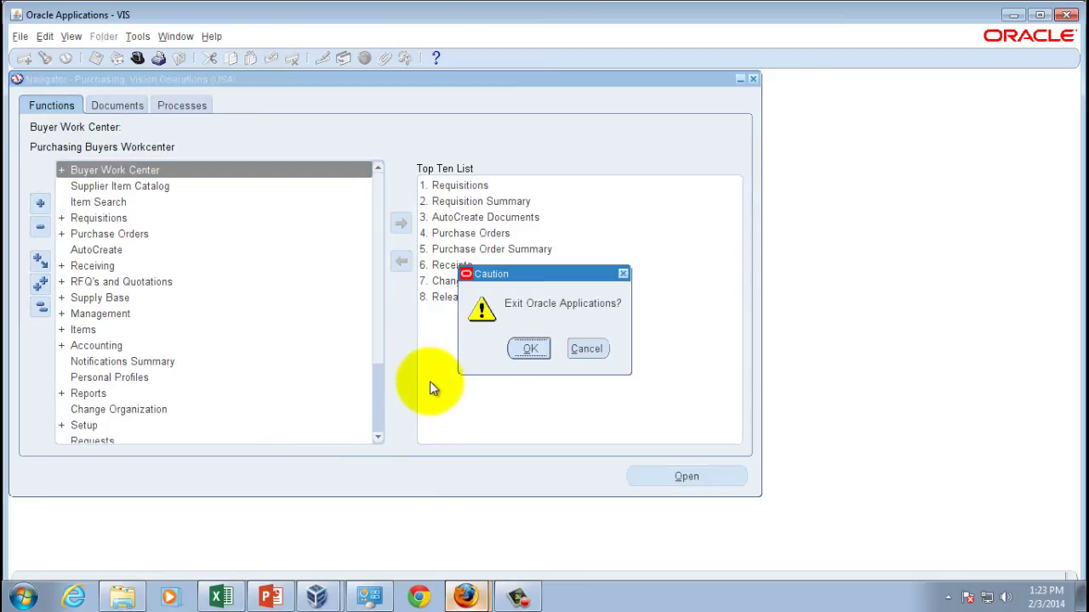
{"action": "left_click", "coordinate": [528, 353]}
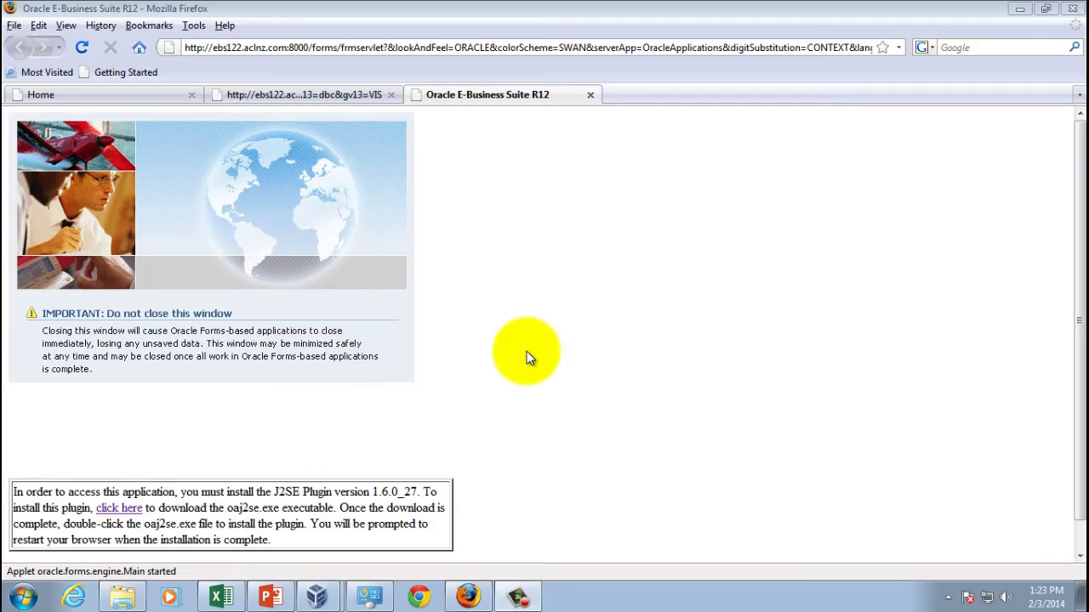
Close both forms browser tabs and go to Buyer Work Center > Orders
{"action": "left_click", "coordinate": [592, 95]}
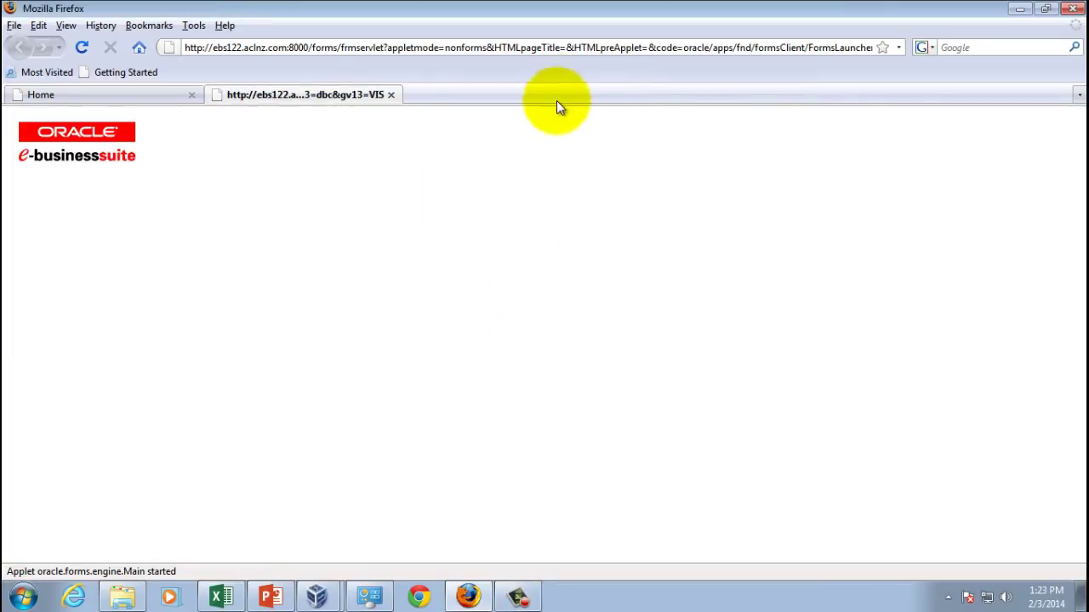
{"action": "left_click", "coordinate": [392, 95]}
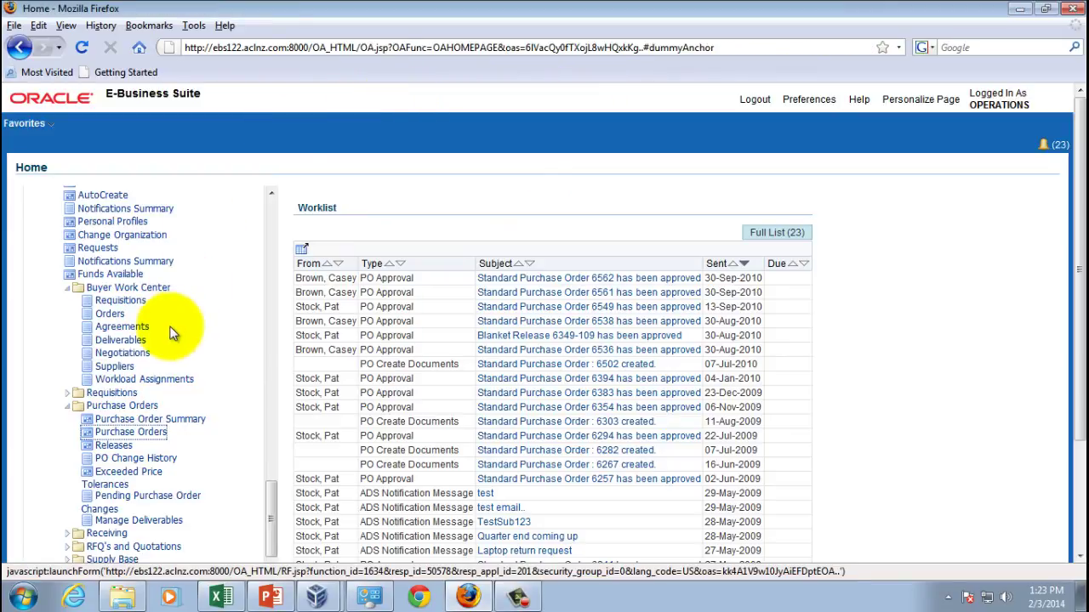
{"action": "left_click", "coordinate": [110, 314]}
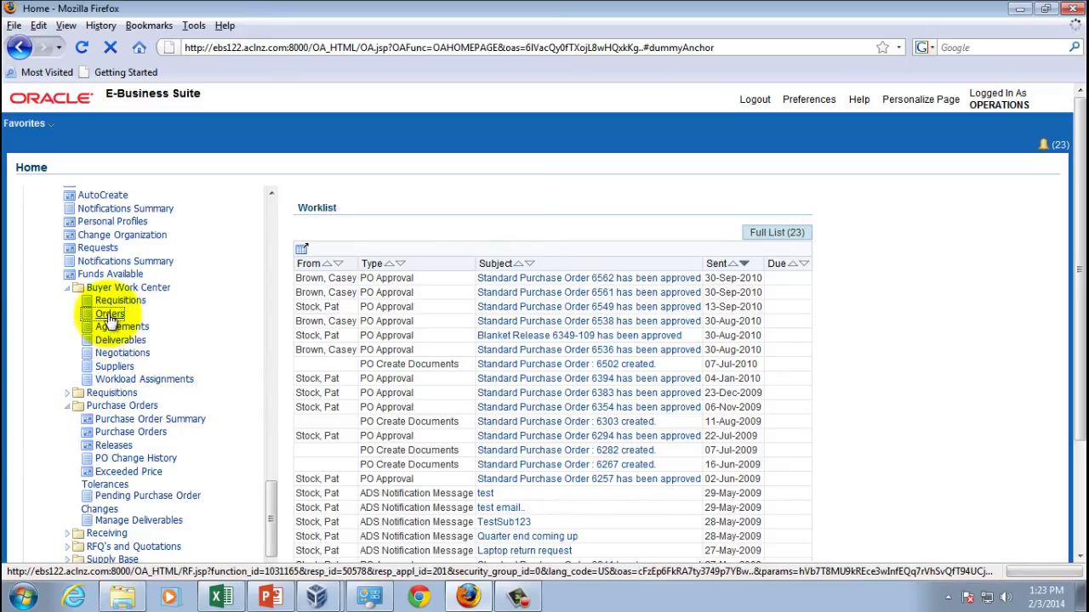
{"action": "left_click", "coordinate": [110, 316]}
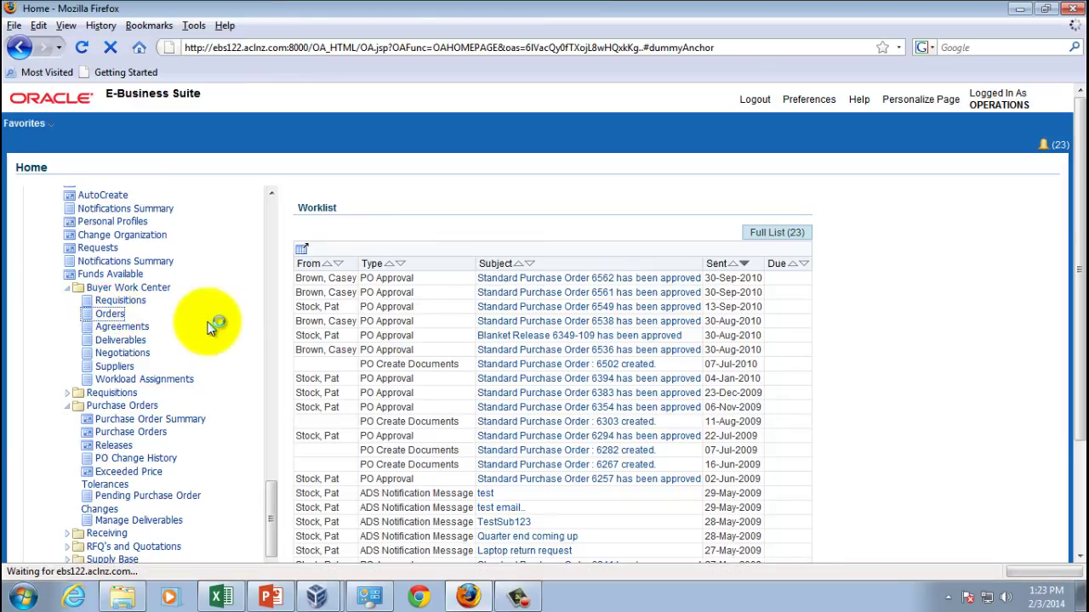